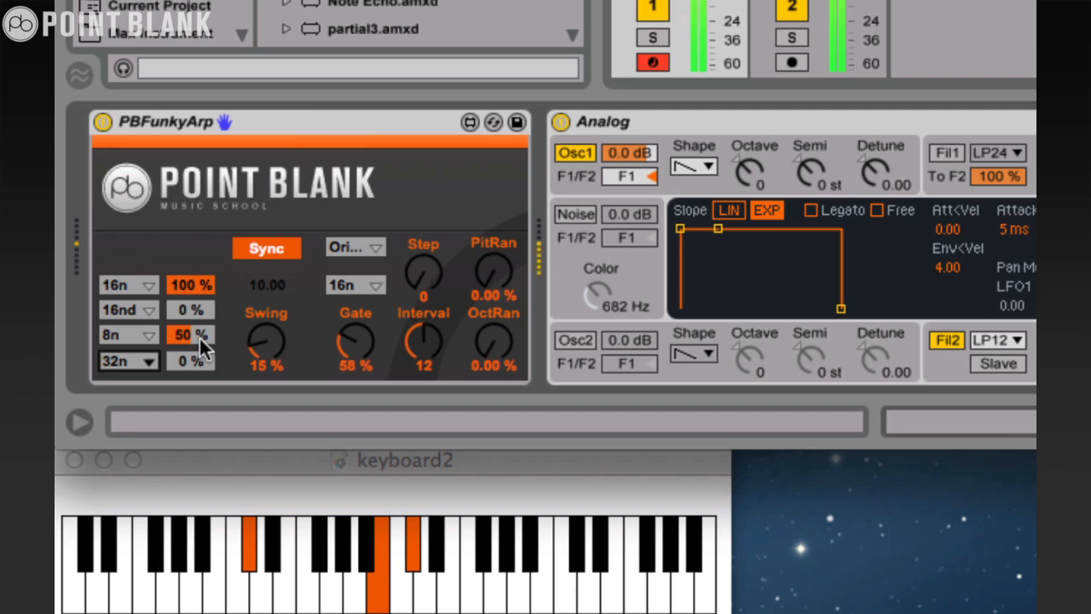
# Step: Set the 8n probability to 31 %, change the 16nd note value to 8nd and raise its probability
pyautogui.click(199, 334)
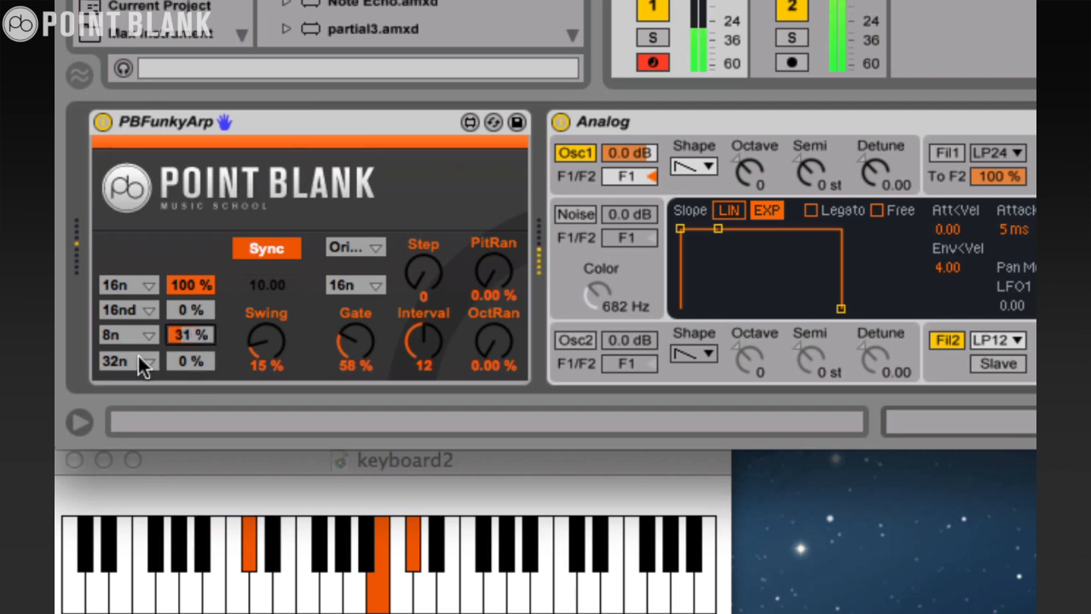
pyautogui.click(145, 307)
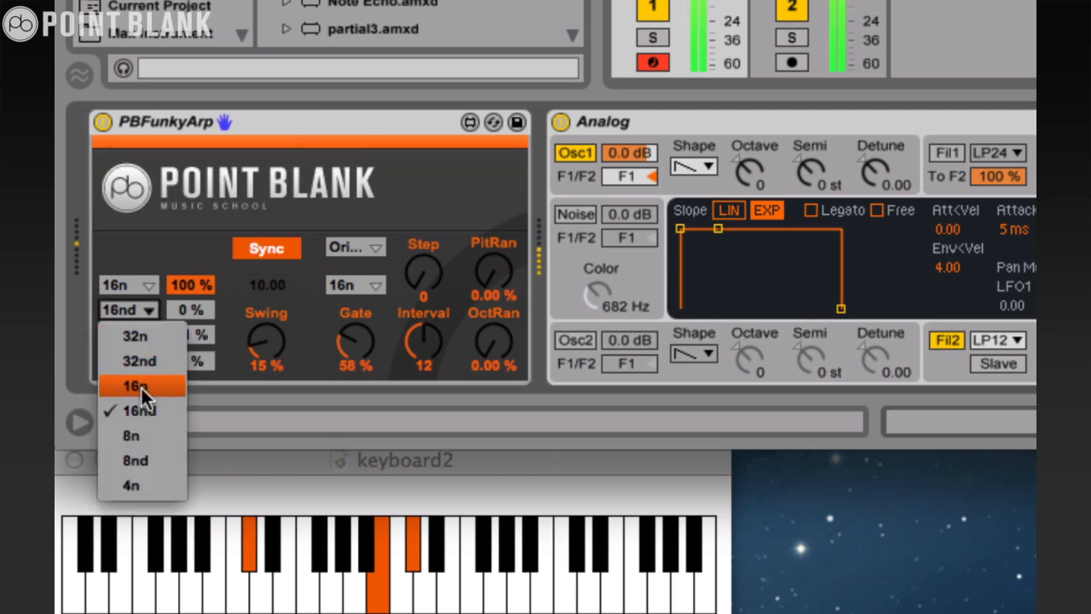
pyautogui.click(143, 460)
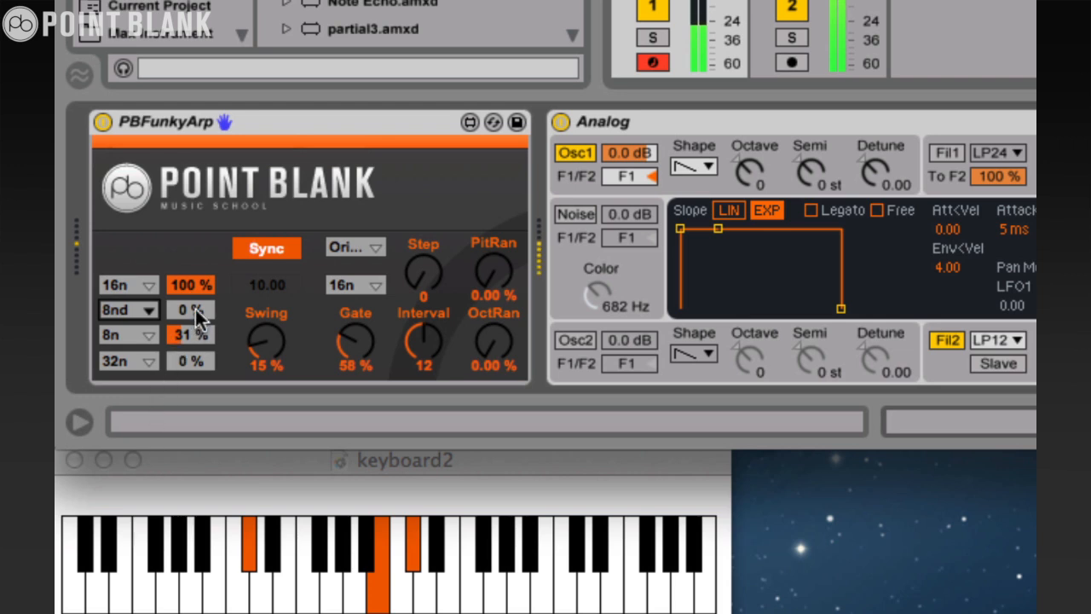
pyautogui.moveTo(195, 310); pyautogui.dragTo(205, 224)
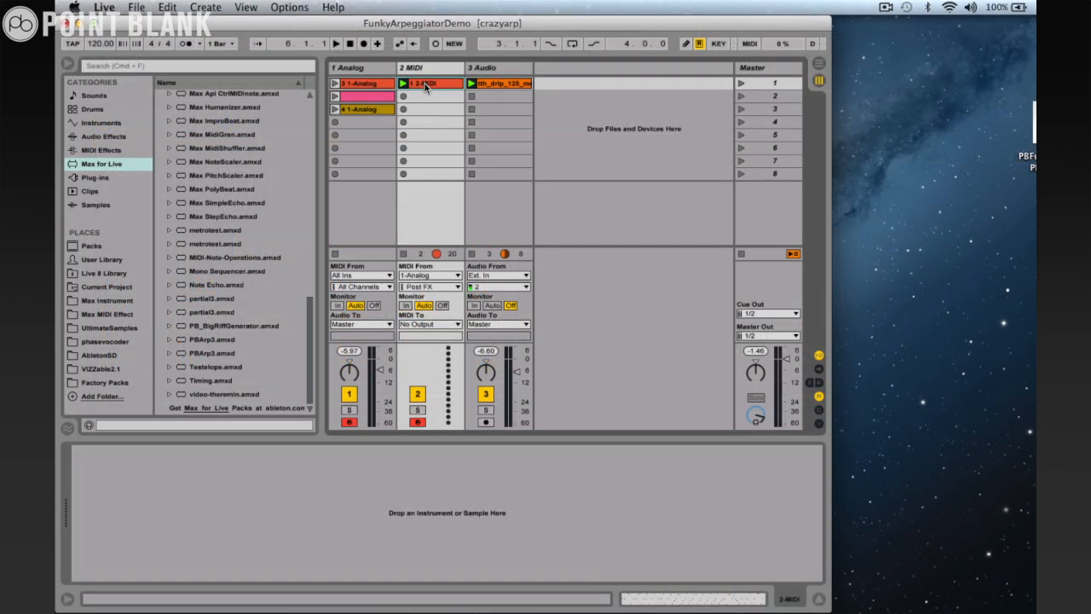
# Step: Open the recorded clip on the 2 MIDI track and enlarge its note editor to examine the arpeggiated notes
pyautogui.click(427, 85)
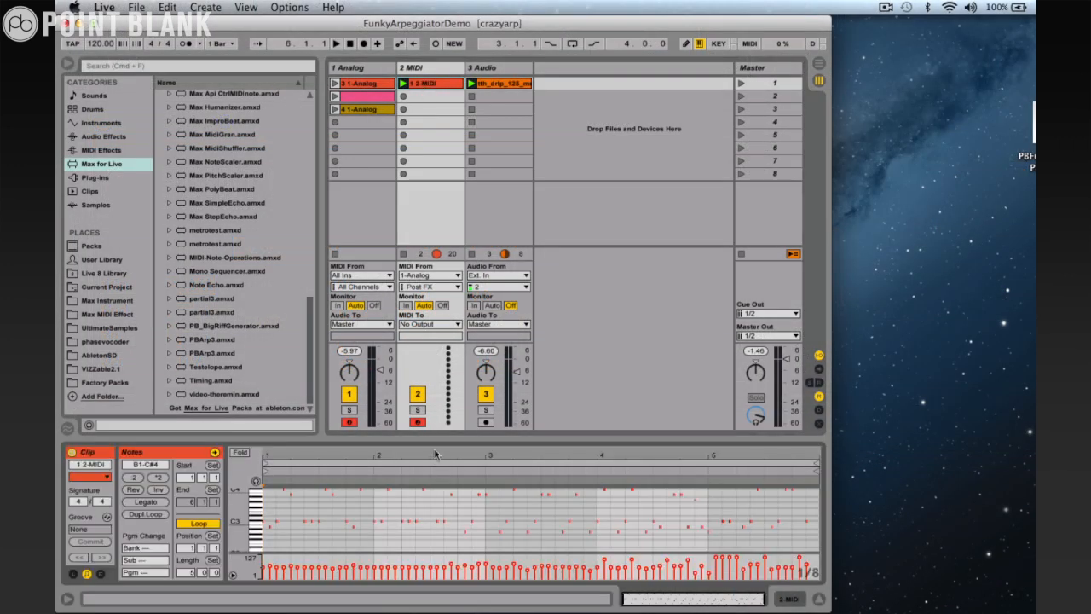
pyautogui.moveTo(437, 445); pyautogui.dragTo(443, 303)
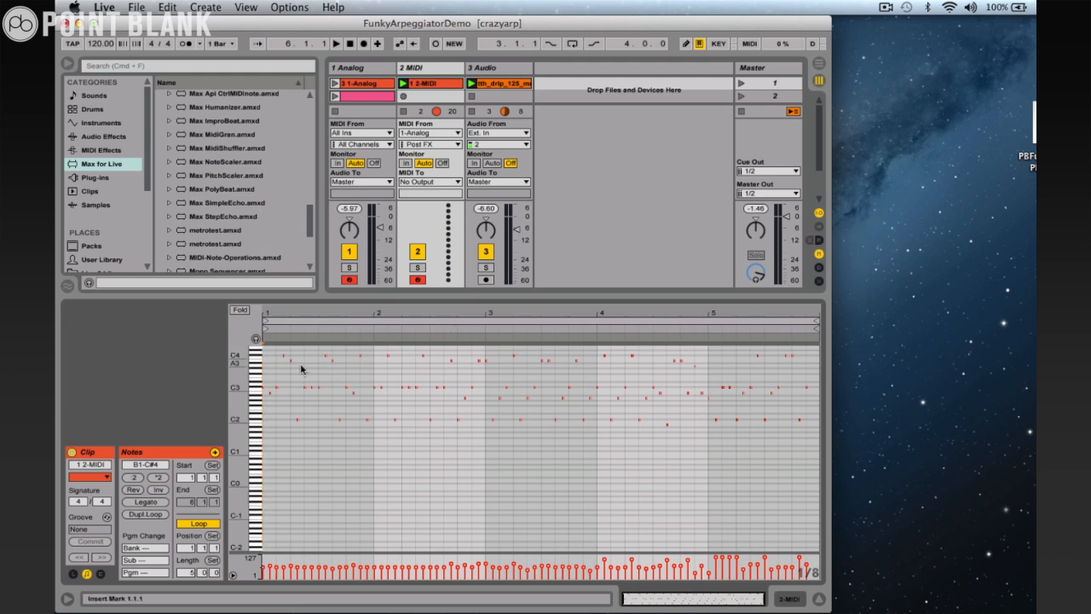
pyautogui.moveTo(246, 373); pyautogui.dragTo(298, 396)
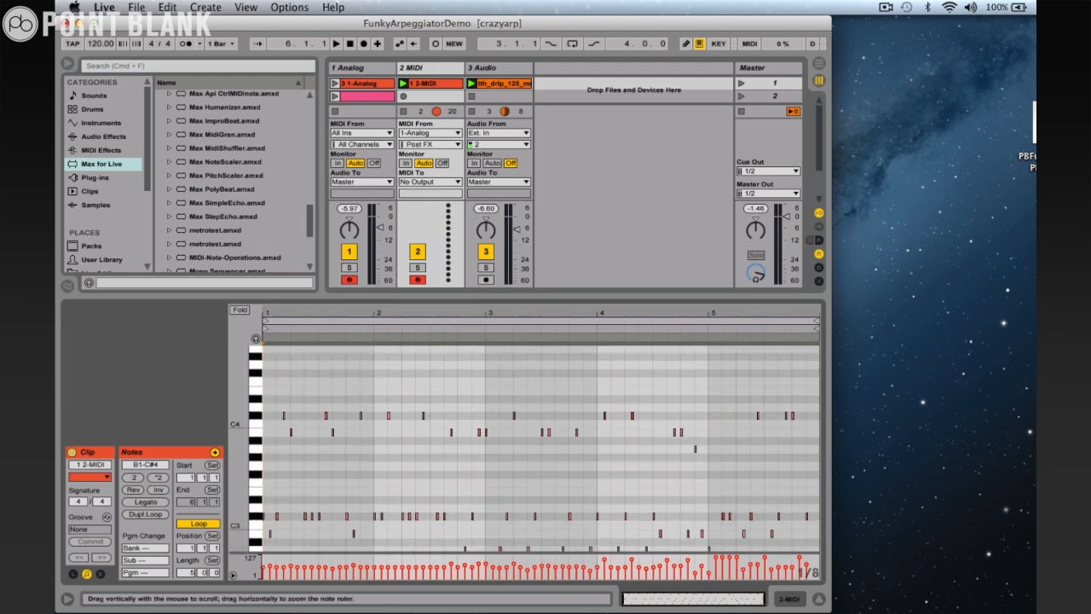
pyautogui.click(313, 320)
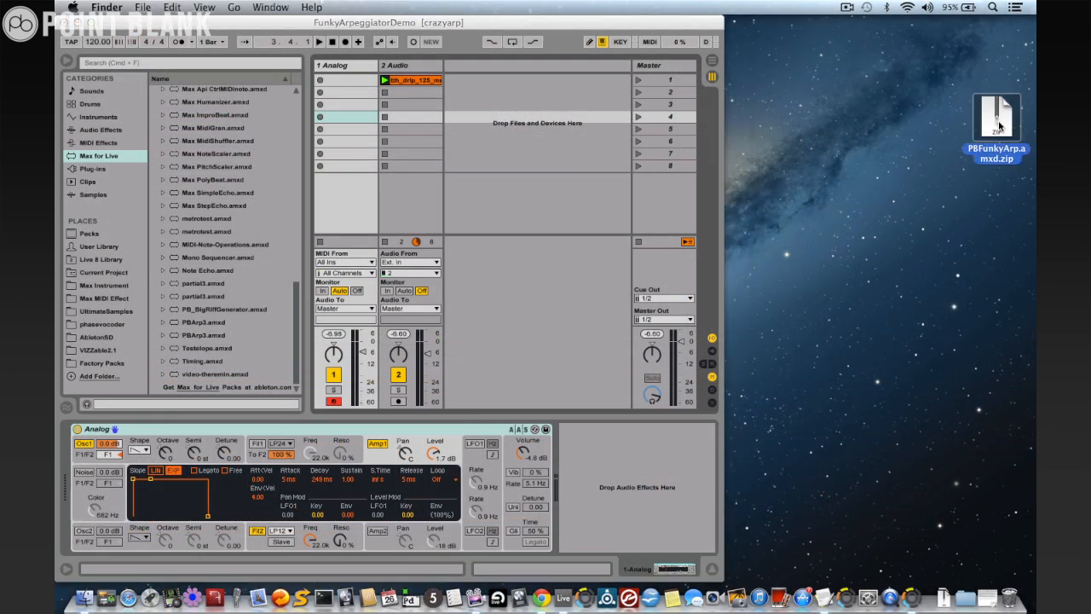
# Step: Unpack PBFunkyArp.amxd.zip and load the PBFunkyArp device in front of Analog on the 1 Analog track
pyautogui.doubleClick(1000, 126)
pyautogui.moveTo(1007, 128); pyautogui.dragTo(93, 436)
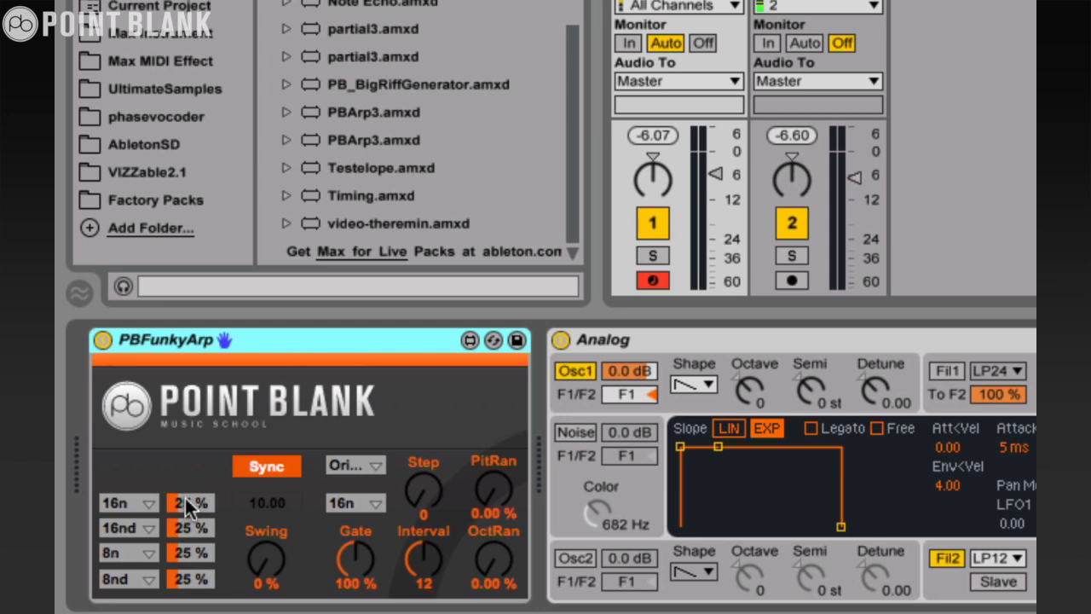
# Step: Set the 16n probability to 100 % and the 16nd, 8n and 8nd probabilities to 0 %
pyautogui.moveTo(126, 533); pyautogui.dragTo(125, 212)
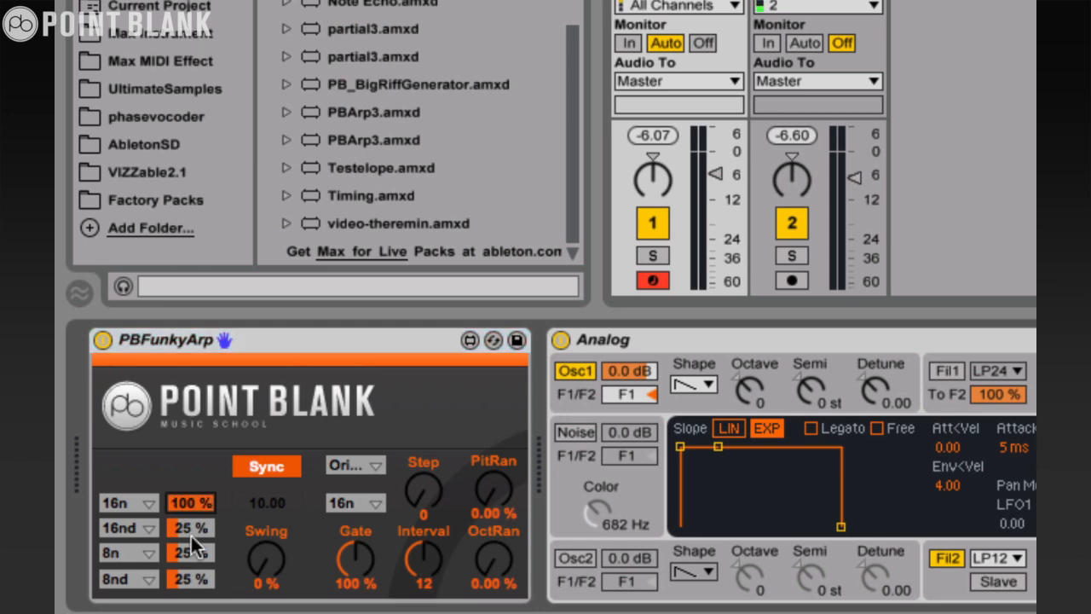
pyautogui.click(191, 535)
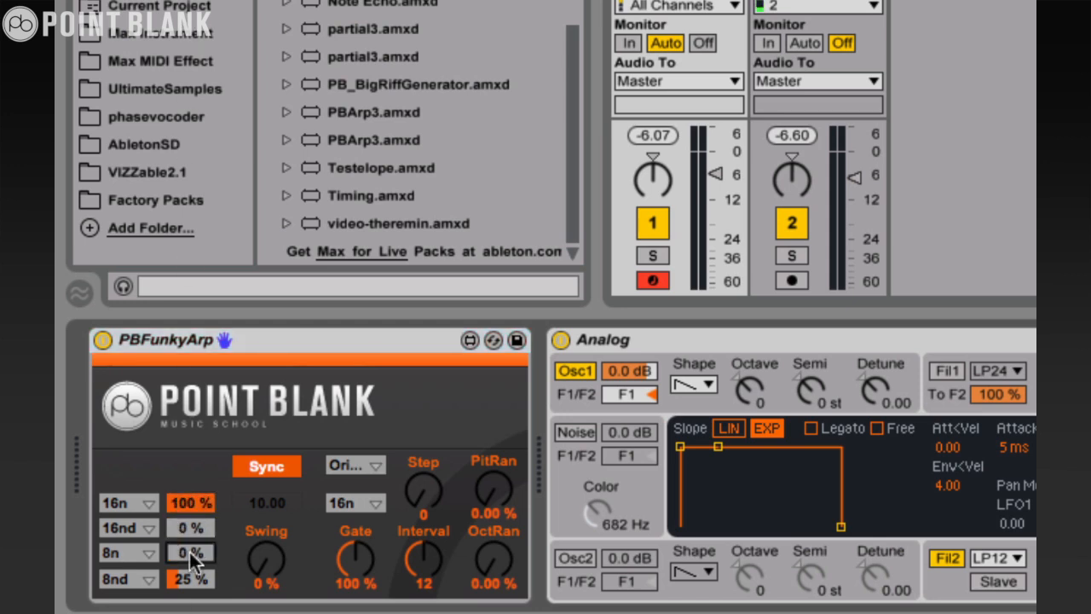
pyautogui.moveTo(184, 571); pyautogui.dragTo(184, 610)
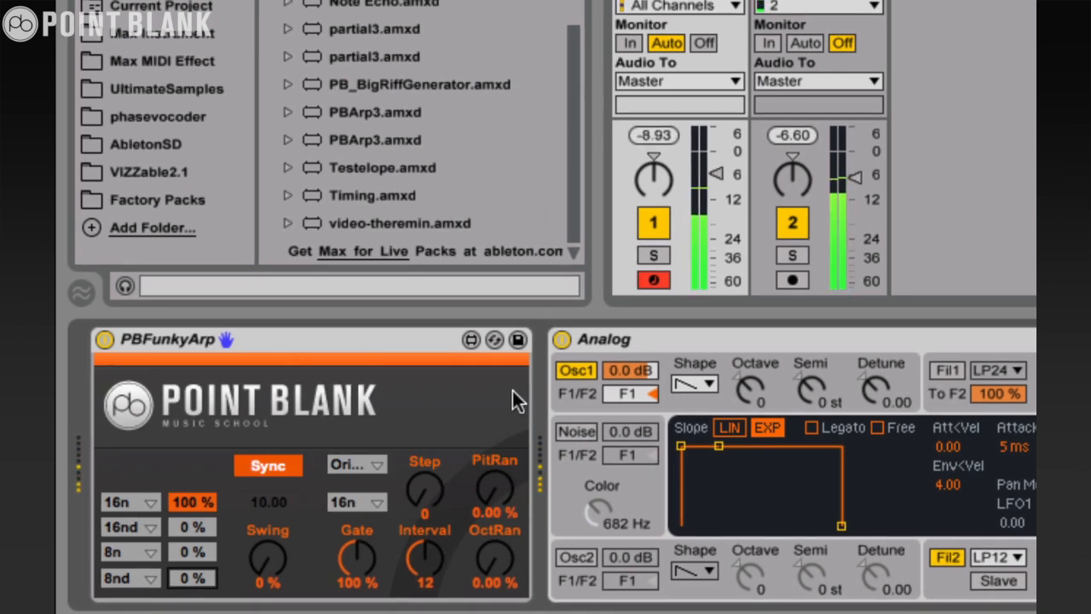
# Step: Shorten the arpeggiator's Gate to 58 % and set its Swing to 15 %
pyautogui.moveTo(358, 544); pyautogui.dragTo(360, 594)
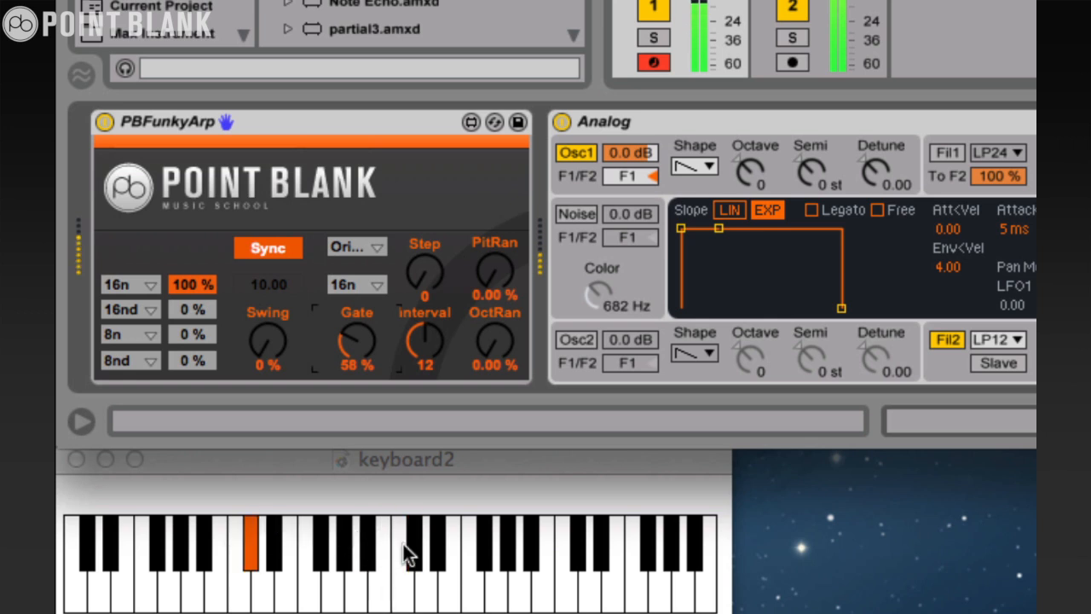
pyautogui.click(264, 351)
pyautogui.moveTo(264, 356); pyautogui.dragTo(259, 390)
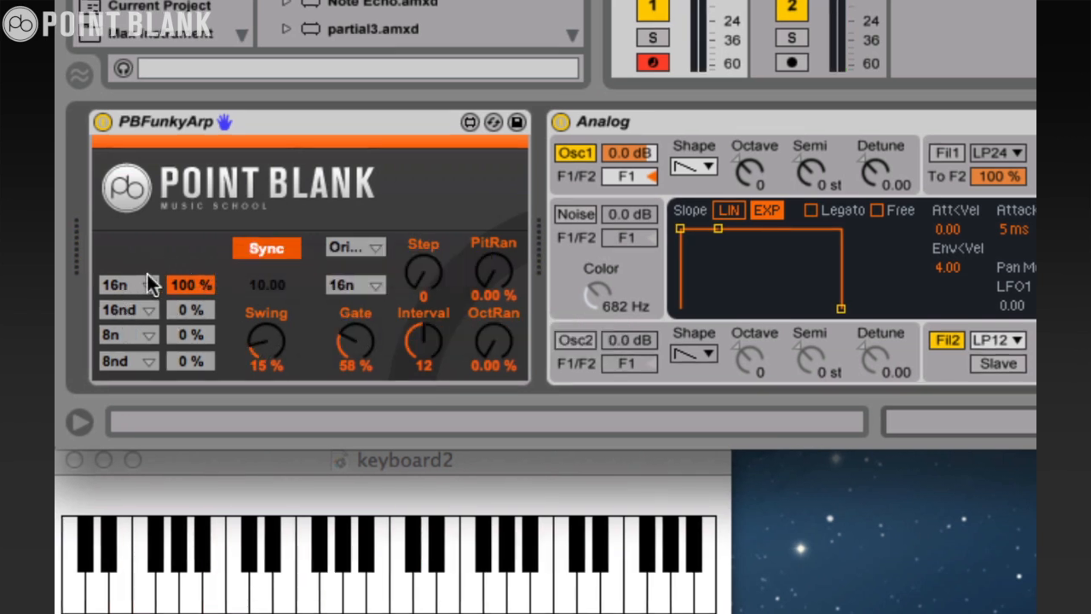
# Step: Set the 8n probability to 50 % and change the fourth note value to 32n
pyautogui.click(183, 333)
pyautogui.moveTo(185, 307); pyautogui.dragTo(203, 263)
pyautogui.click(133, 353)
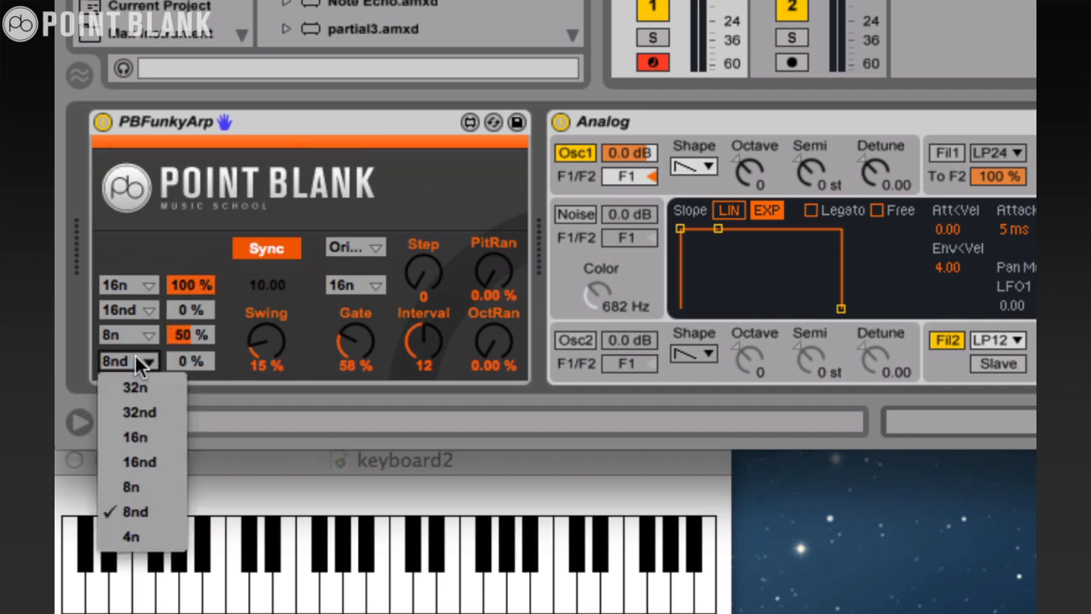
pyautogui.click(141, 390)
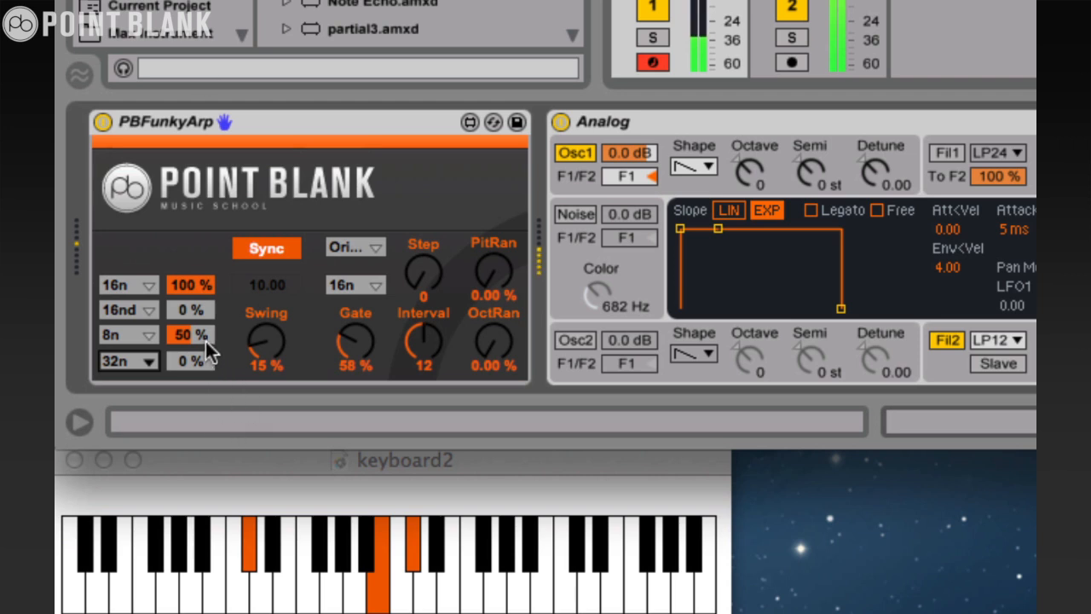
# Step: Lower the 8n probability to 31 % and change the second note value to 8nd with 56 % probability
pyautogui.moveTo(199, 332); pyautogui.dragTo(196, 367)
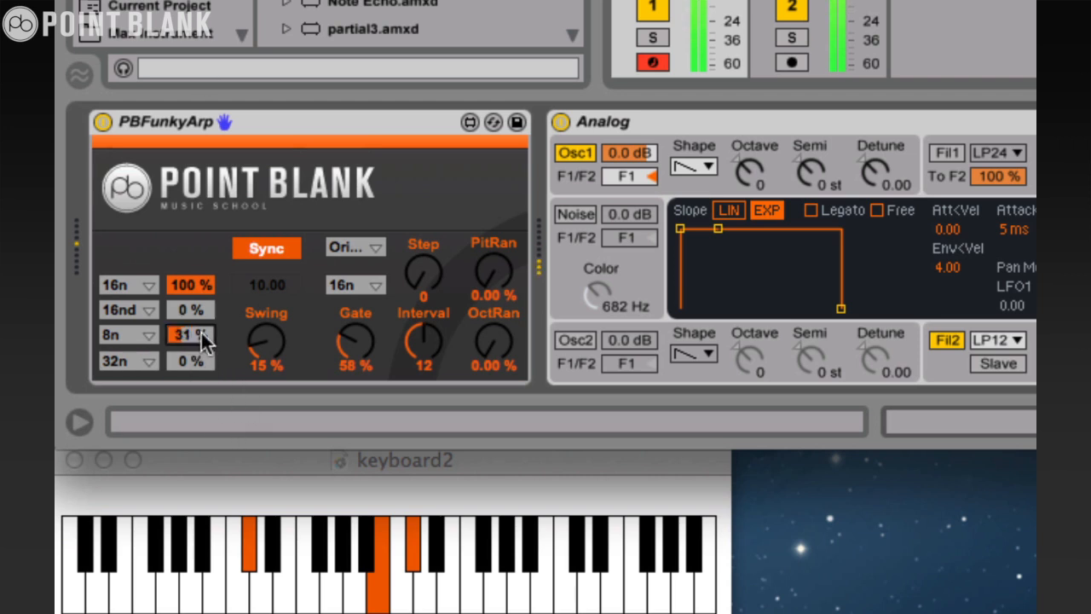
pyautogui.click(145, 310)
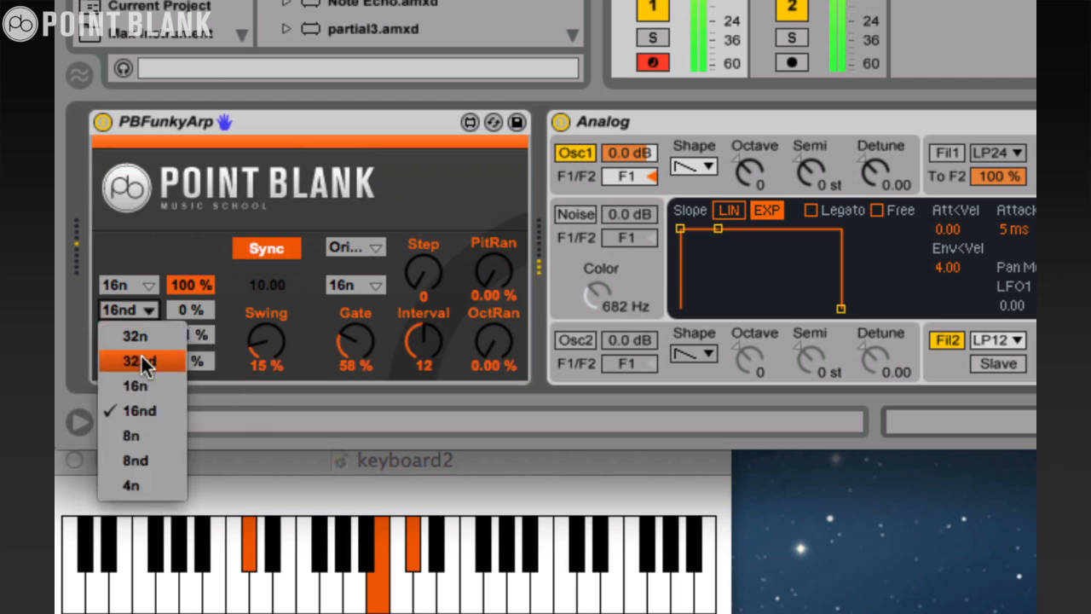
pyautogui.click(141, 460)
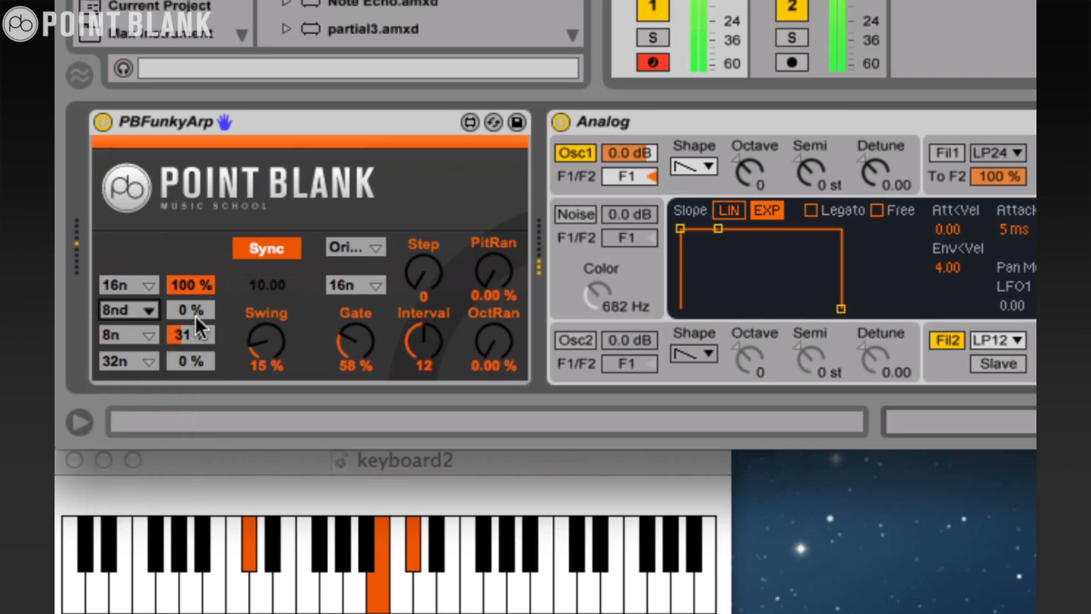
pyautogui.moveTo(195, 316)
pyautogui.mouseDown()
pyautogui.moveTo(205, 221)
pyautogui.moveTo(196, 307)
pyautogui.mouseUp()
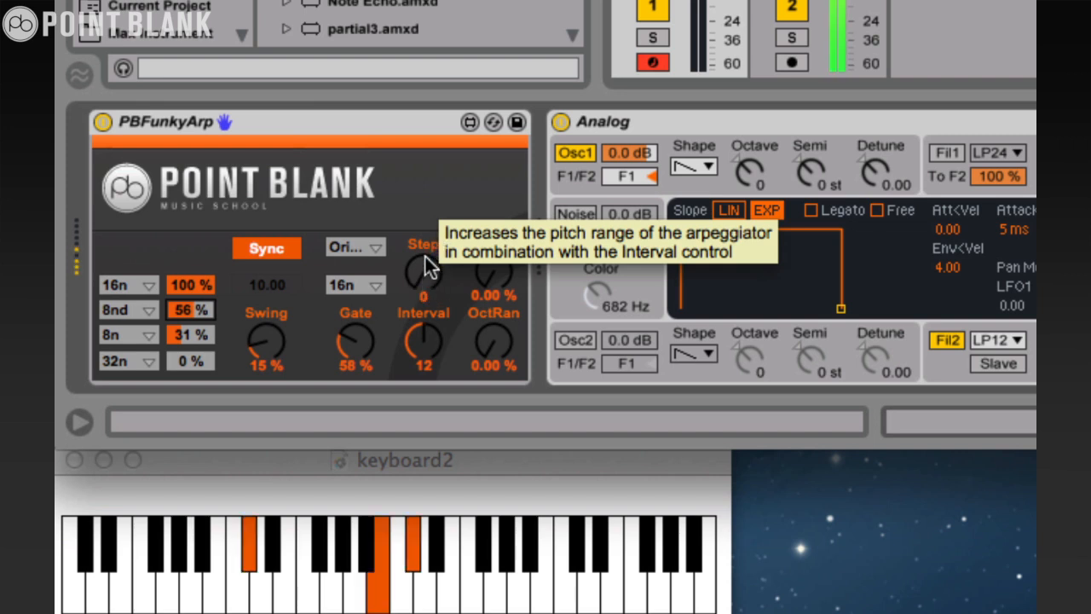
# Step: Try Step at 1 and 2 with Interval at 3 and 12 semitones, and return Step to 0
pyautogui.moveTo(425, 275); pyautogui.dragTo(425, 265)
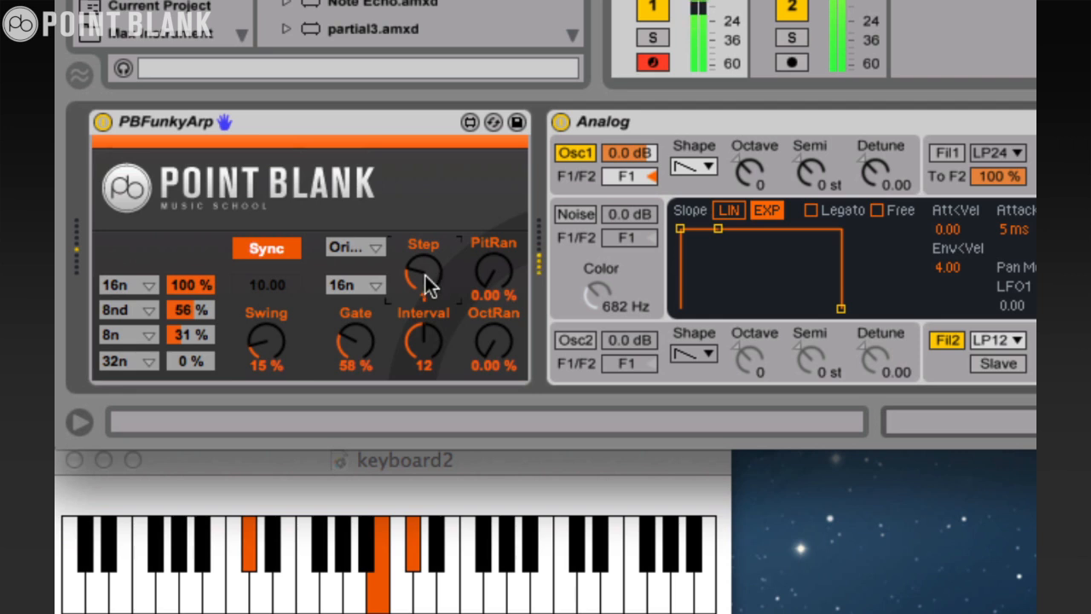
pyautogui.moveTo(421, 355); pyautogui.dragTo(428, 286)
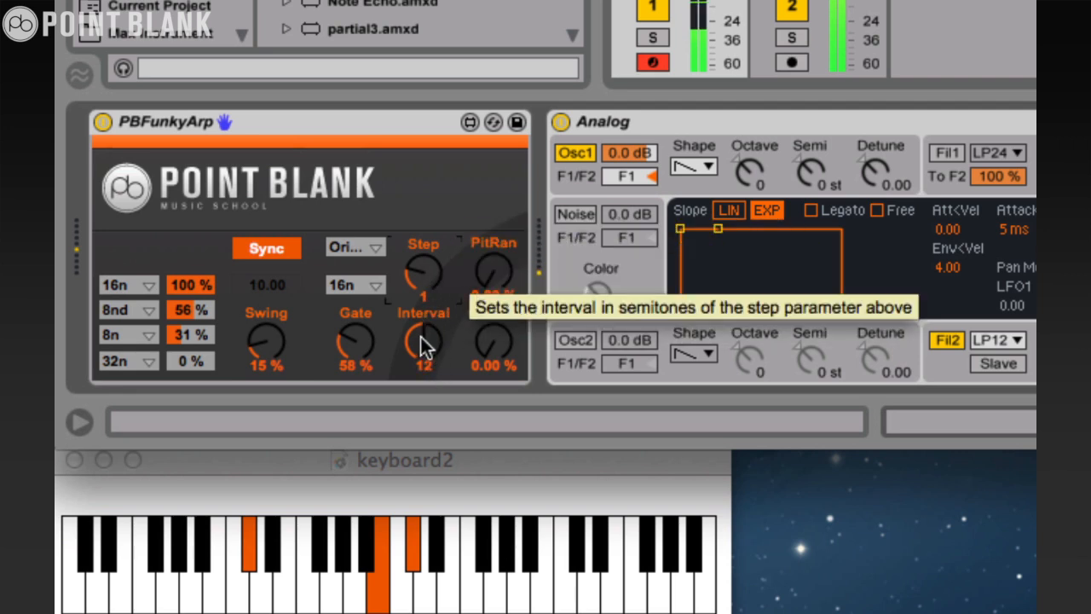
pyautogui.moveTo(421, 336); pyautogui.dragTo(420, 405)
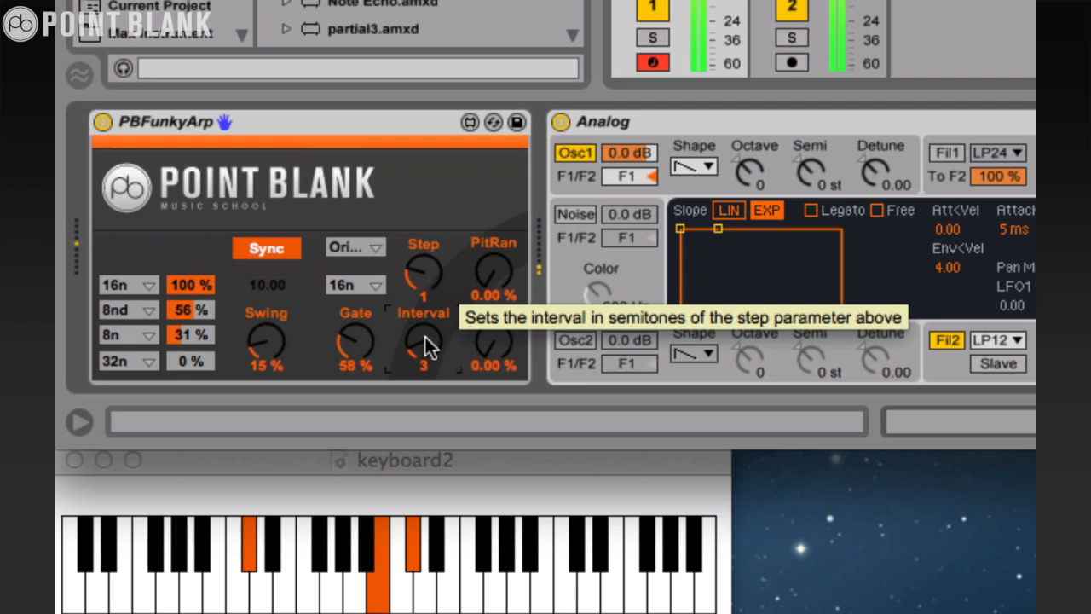
pyautogui.moveTo(425, 336); pyautogui.dragTo(444, 269)
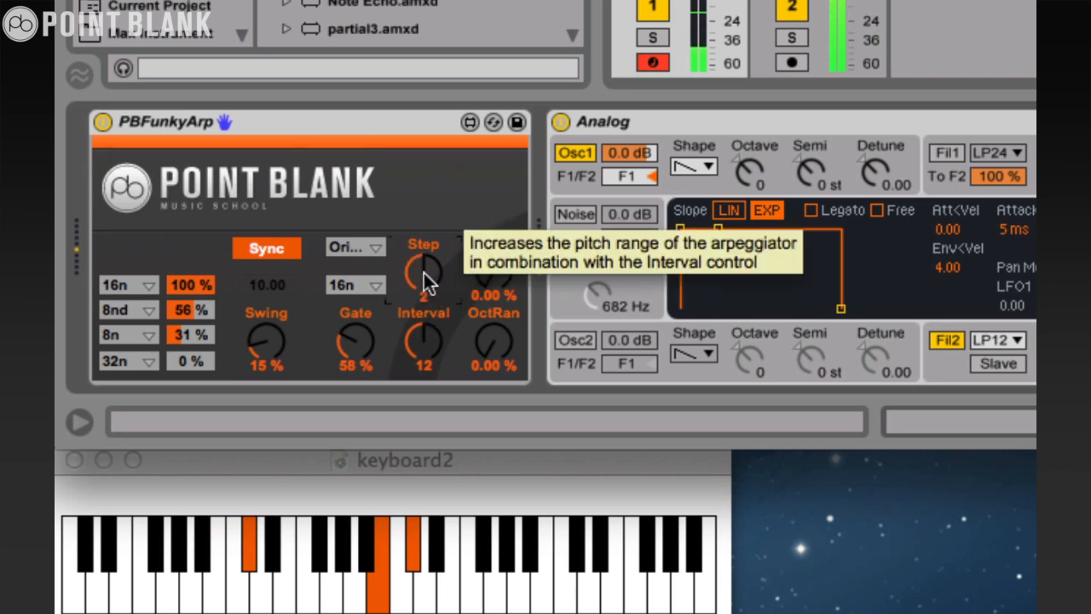
pyautogui.moveTo(423, 272); pyautogui.dragTo(426, 311)
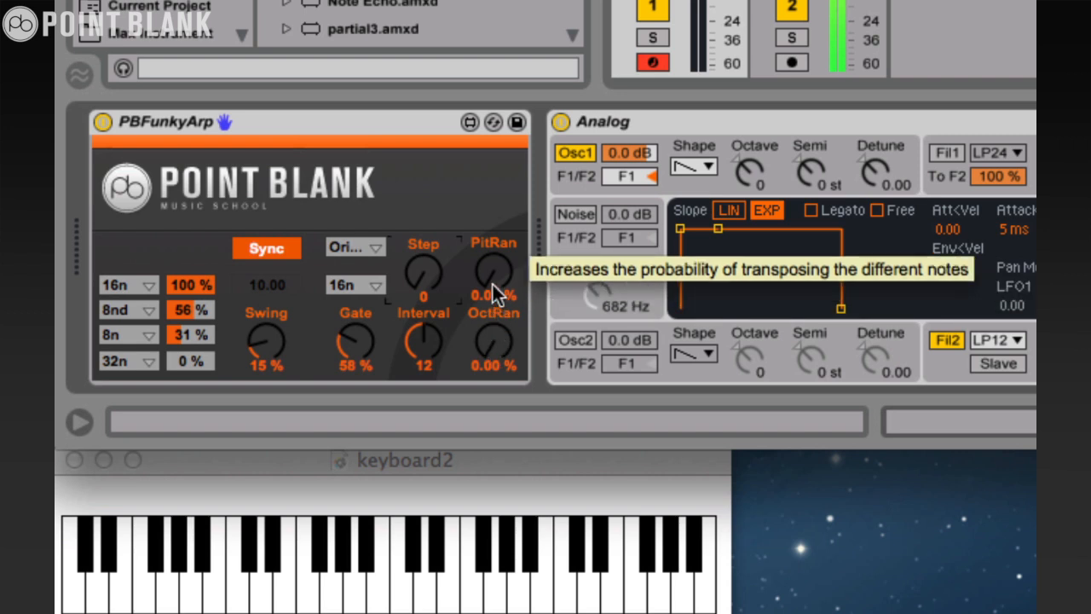
# Step: Set PitRan to 17.9 % and reduce the 8nd and 8n probabilities to 0 %
pyautogui.moveTo(495, 288); pyautogui.dragTo(507, 263)
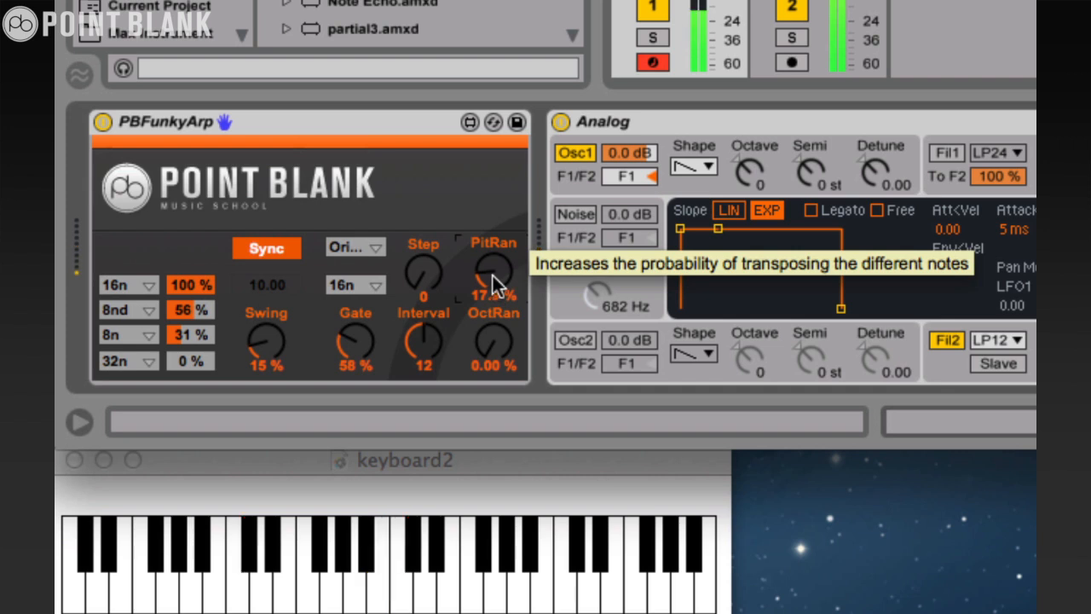
pyautogui.moveTo(195, 310); pyautogui.dragTo(199, 513)
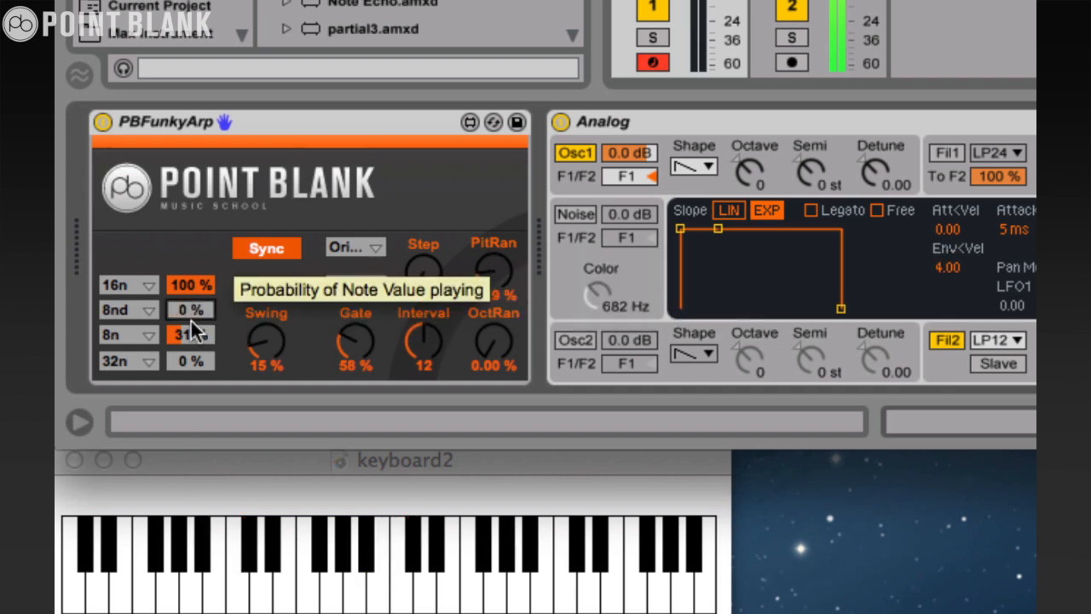
pyautogui.moveTo(191, 329); pyautogui.dragTo(182, 425)
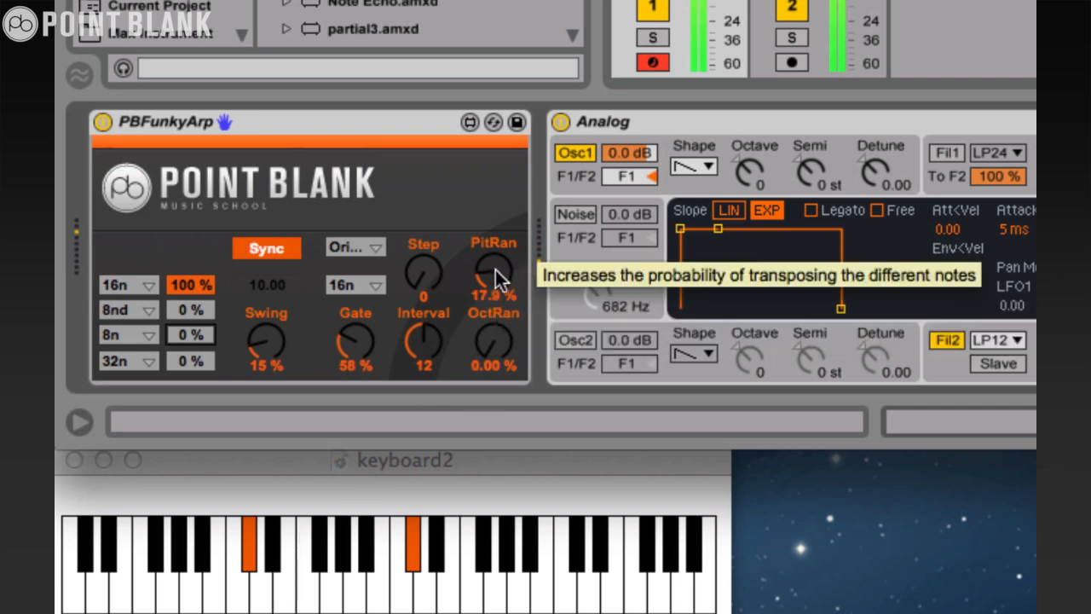
# Step: Compare PitRan at 0 %, about 17 % and about 99 %, and return it to 0 %
pyautogui.moveTo(493, 269); pyautogui.dragTo(493, 292)
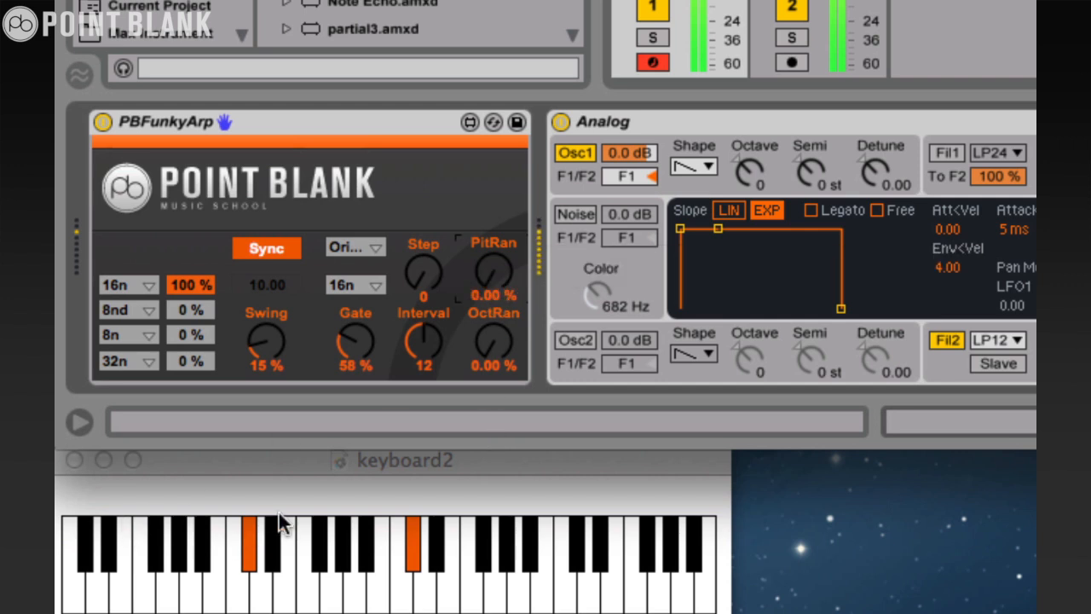
pyautogui.moveTo(487, 271); pyautogui.dragTo(495, 236)
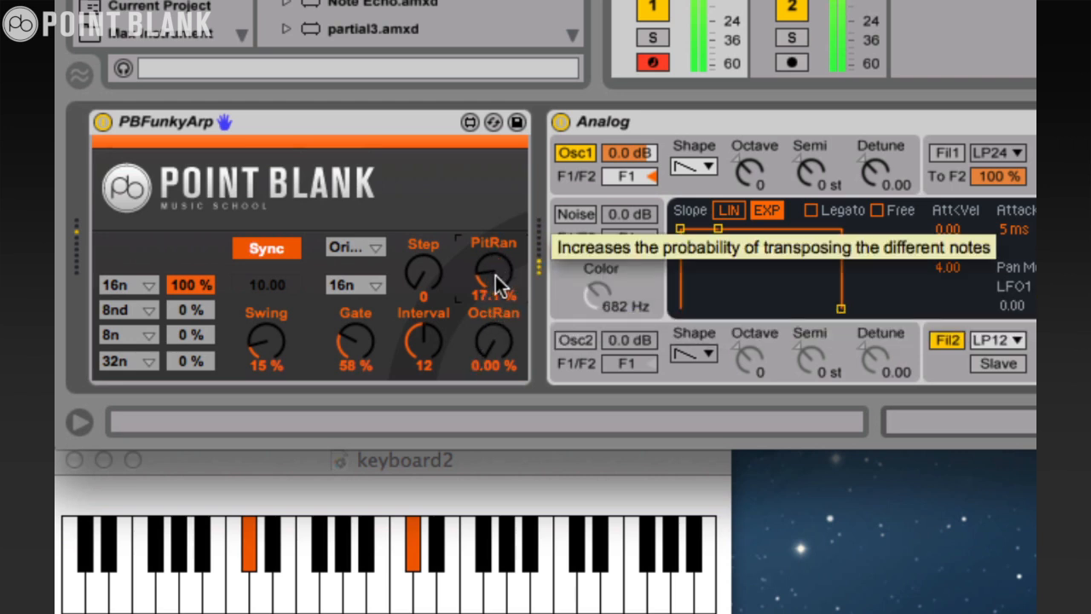
pyautogui.moveTo(495, 276); pyautogui.dragTo(546, 51)
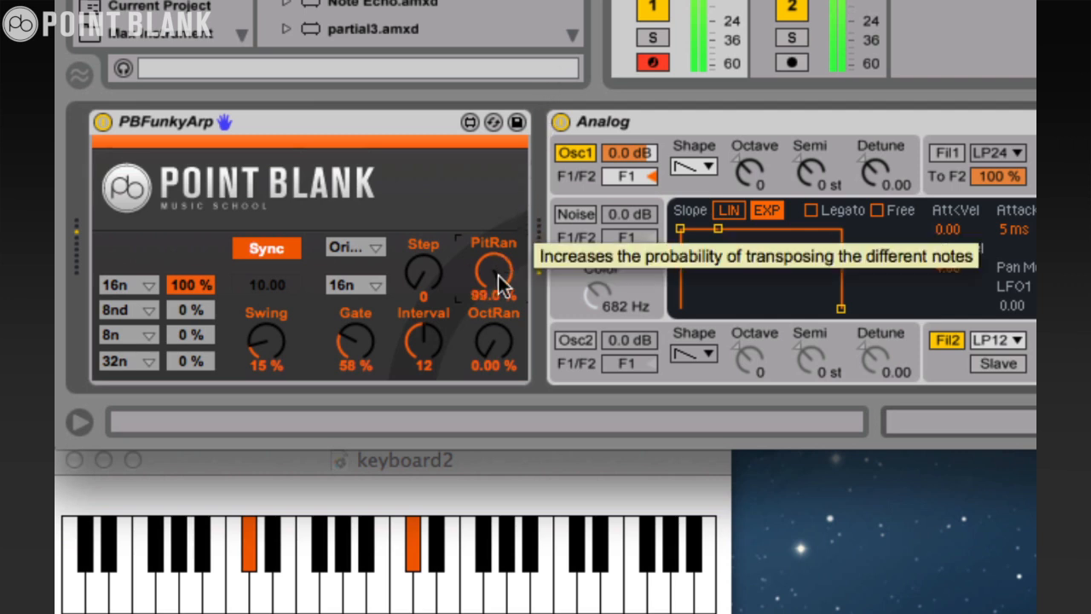
pyautogui.moveTo(498, 273); pyautogui.dragTo(484, 606)
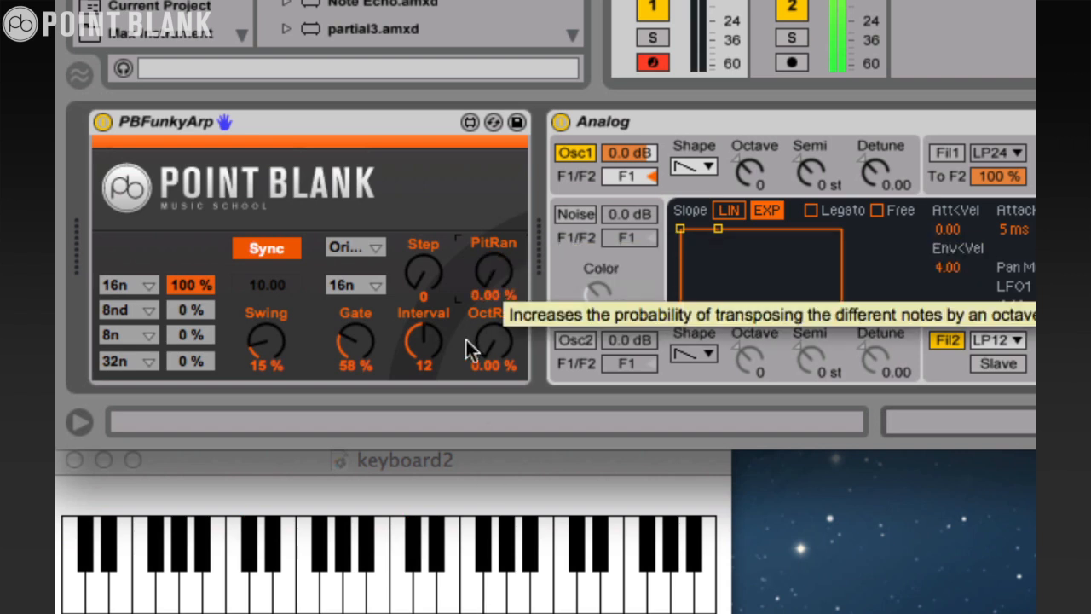
# Step: Raise OctRan to 77.2 % and increase the computer keyboard's playing velocity to 120
pyautogui.moveTo(493, 345)
pyautogui.mouseDown()
pyautogui.moveTo(505, 304)
pyautogui.moveTo(493, 348)
pyautogui.mouseUp()
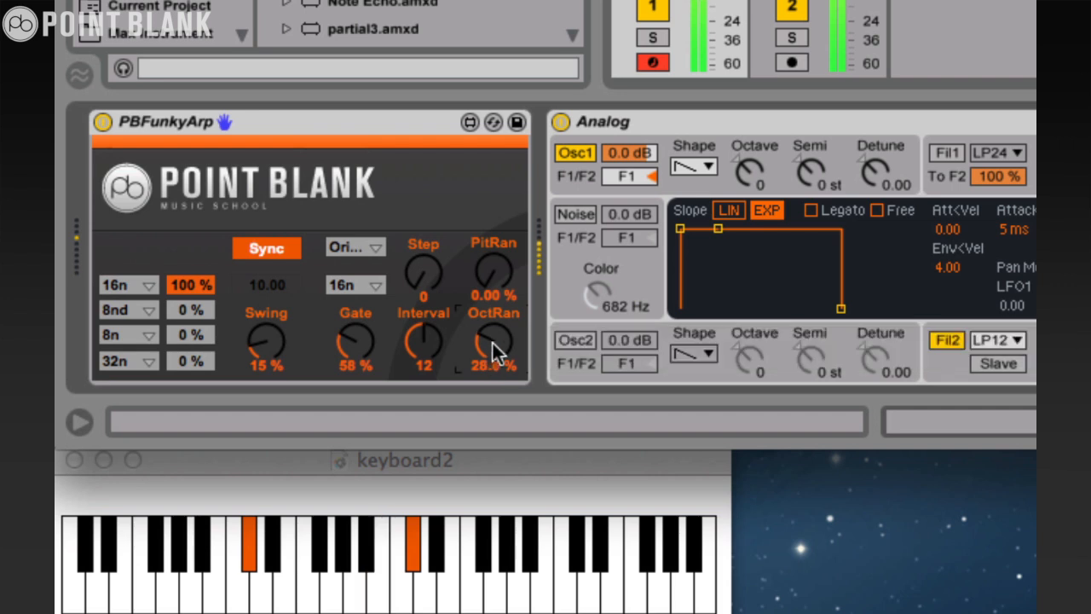
pyautogui.moveTo(491, 349); pyautogui.dragTo(511, 281)
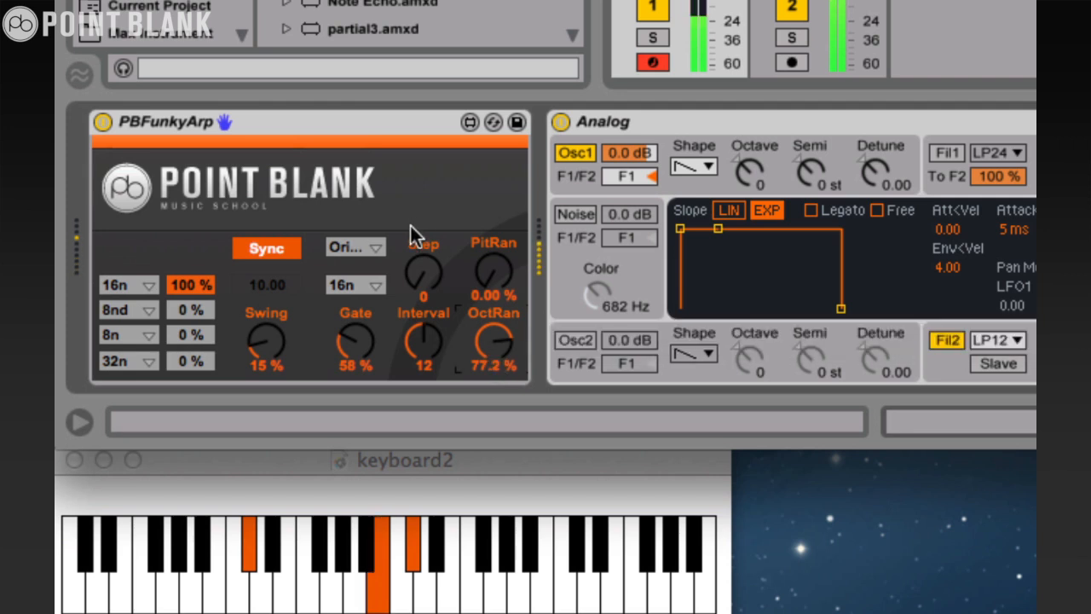
pyautogui.press('v')
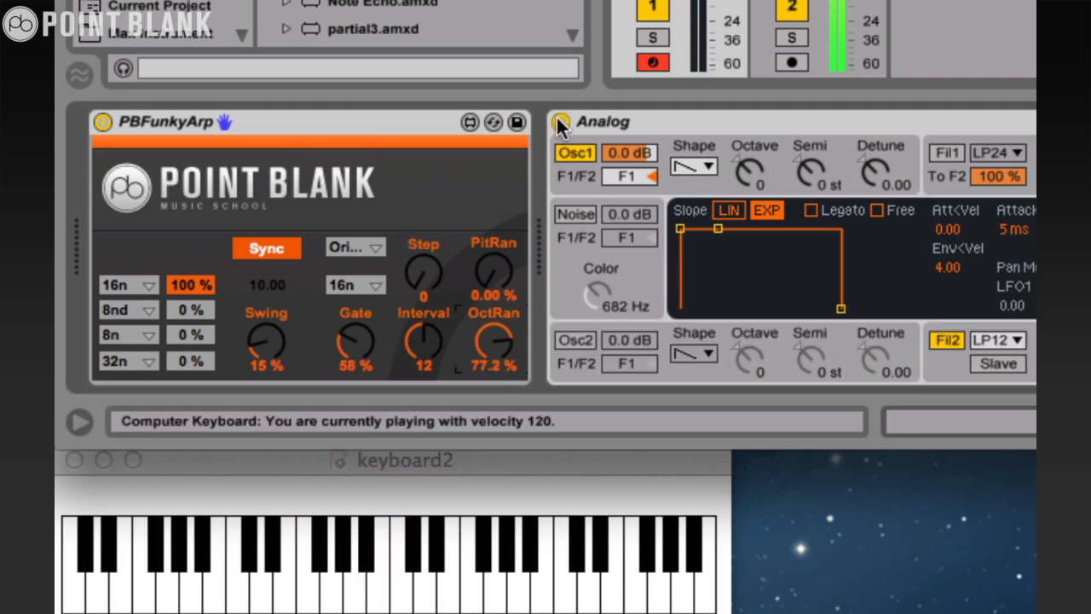
# Step: Switch the arpeggiator's note order to Up and set Step to 1
pyautogui.click(354, 248)
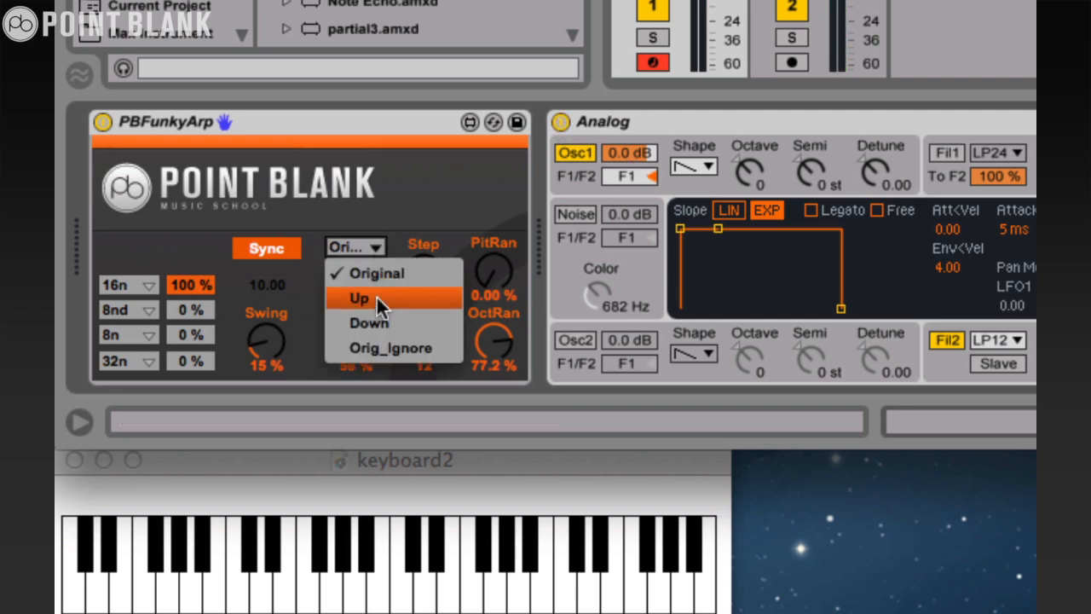
pyautogui.click(376, 297)
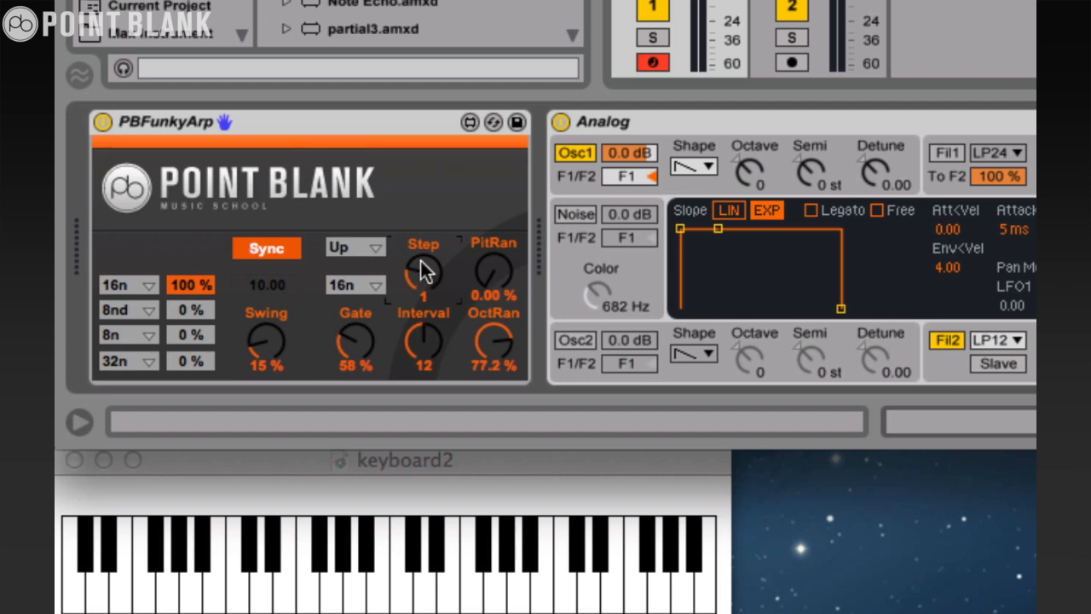
pyautogui.click(498, 274)
# Step: Reduce OctRan and Swing to 0 % and raise Step to 2
pyautogui.moveTo(490, 371); pyautogui.dragTo(490, 588)
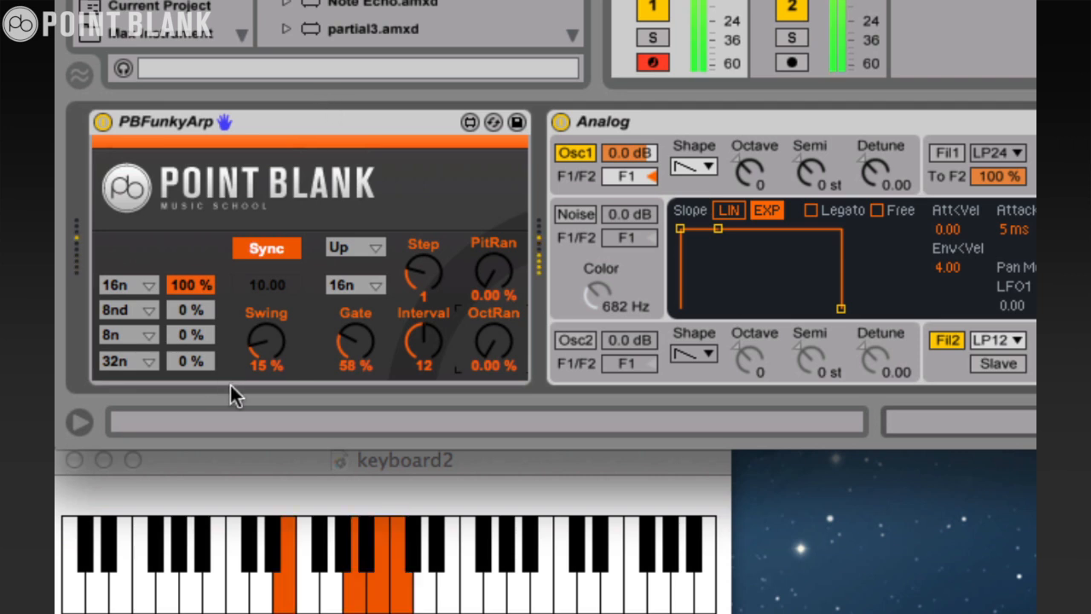
pyautogui.moveTo(265, 343); pyautogui.dragTo(265, 375)
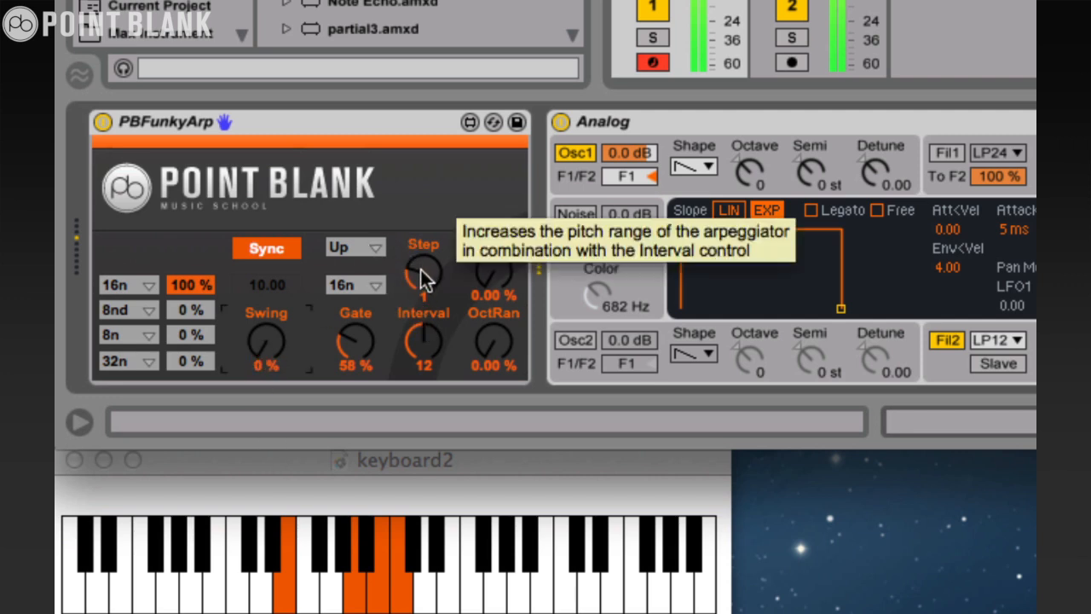
pyautogui.moveTo(424, 277); pyautogui.dragTo(425, 273)
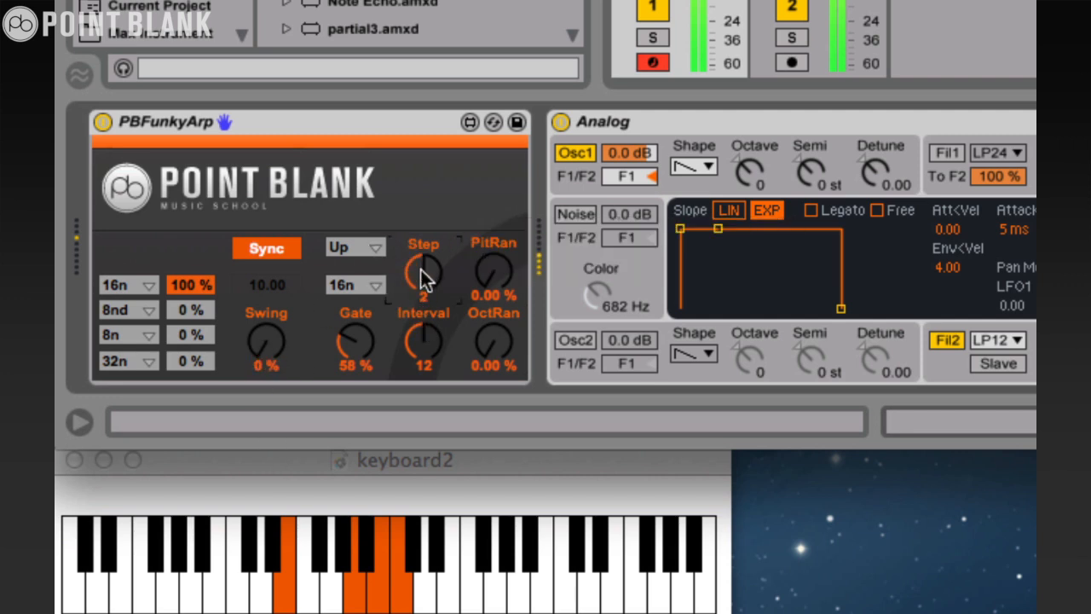
# Step: Change the note order to Down, try the 32n arpeggio rate and return the rate to 16n
pyautogui.click(365, 248)
pyautogui.click(366, 317)
pyautogui.moveTo(355, 339)
pyautogui.click(354, 285)
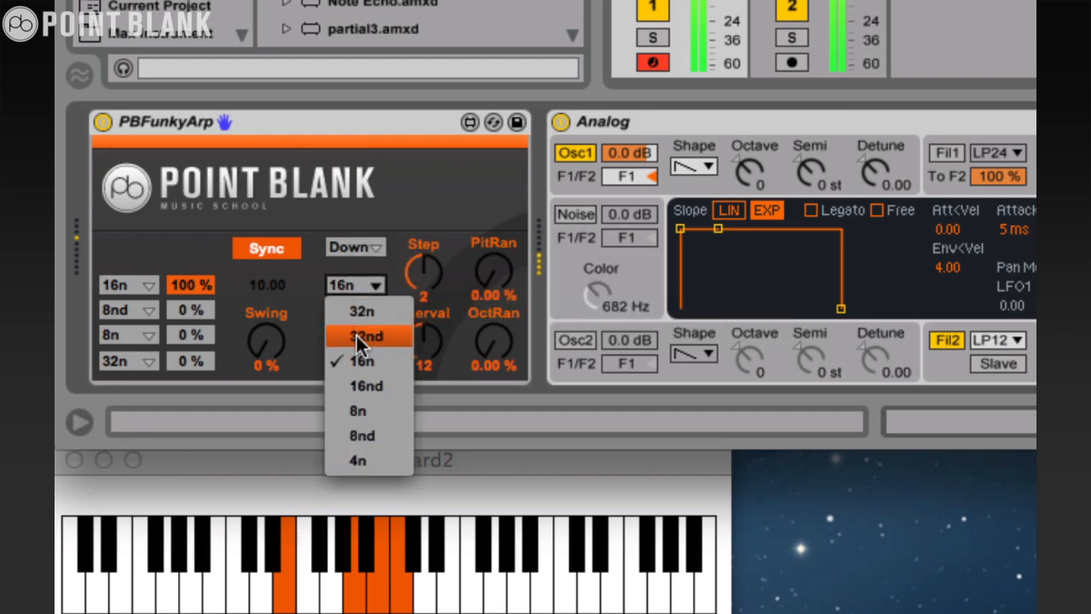
pyautogui.click(367, 334)
pyautogui.click(364, 291)
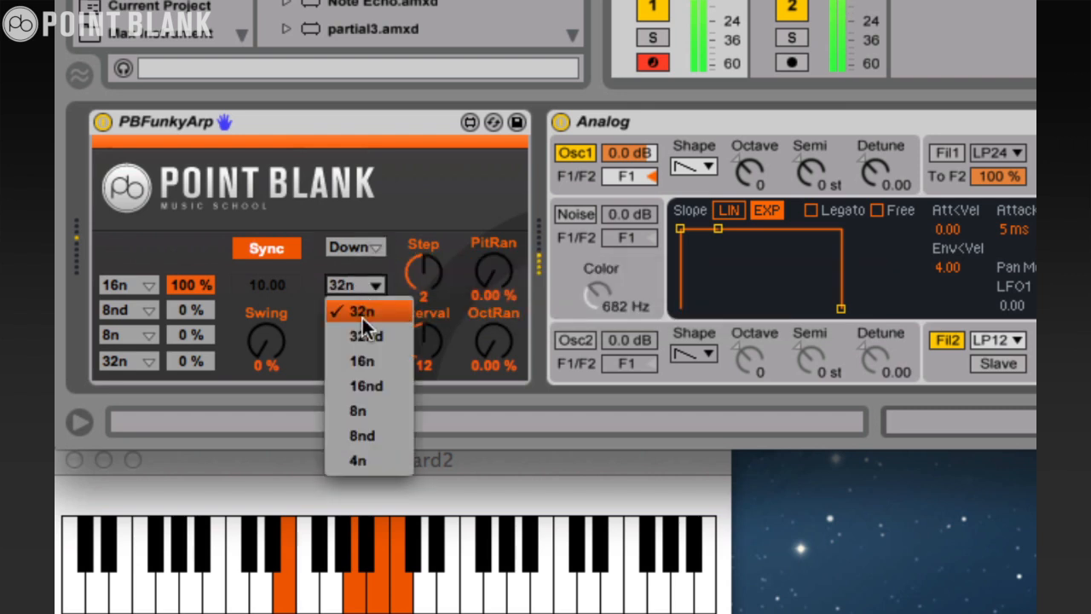
pyautogui.click(361, 365)
# Step: Lower Gate to 36 % and switch the note order to Orig_Ignore
pyautogui.moveTo(356, 340)
pyautogui.mouseDown()
pyautogui.moveTo(361, 303)
pyautogui.moveTo(358, 324)
pyautogui.mouseUp()
pyautogui.moveTo(365, 375); pyautogui.dragTo(358, 343)
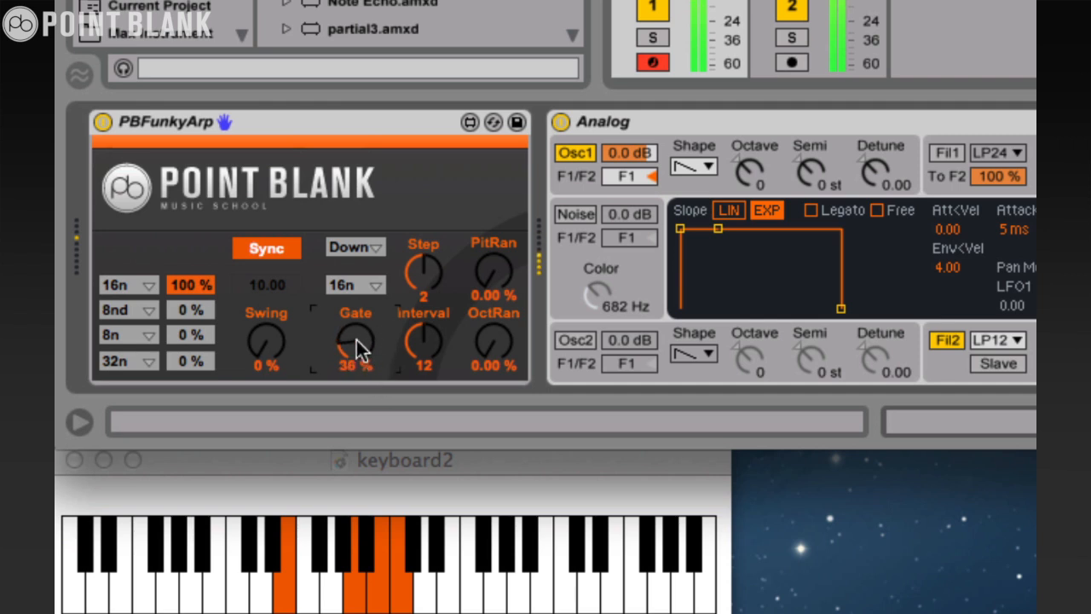
pyautogui.click(370, 242)
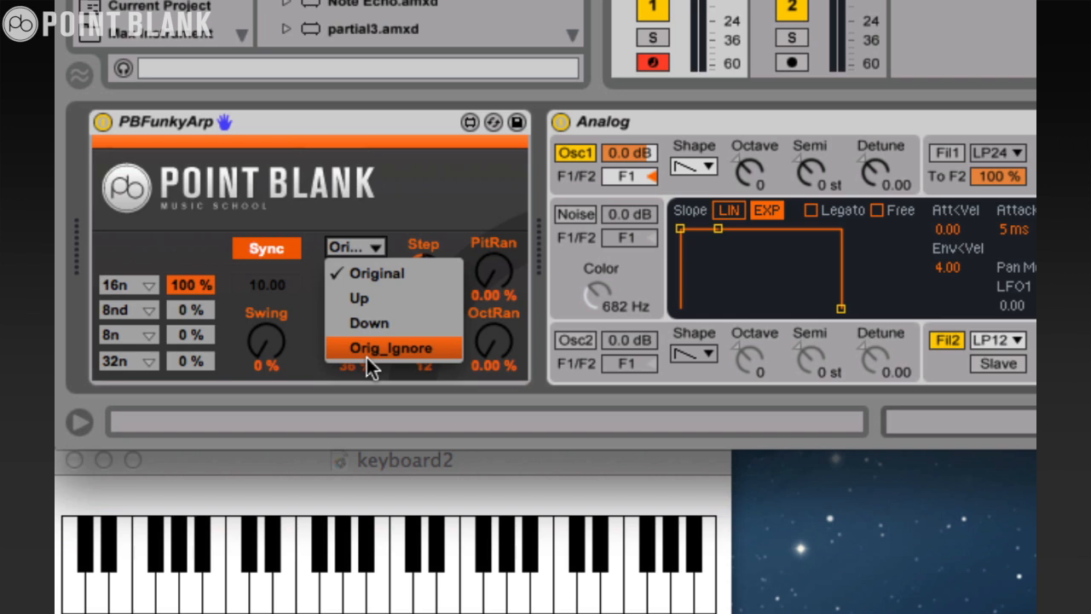
pyautogui.click(367, 355)
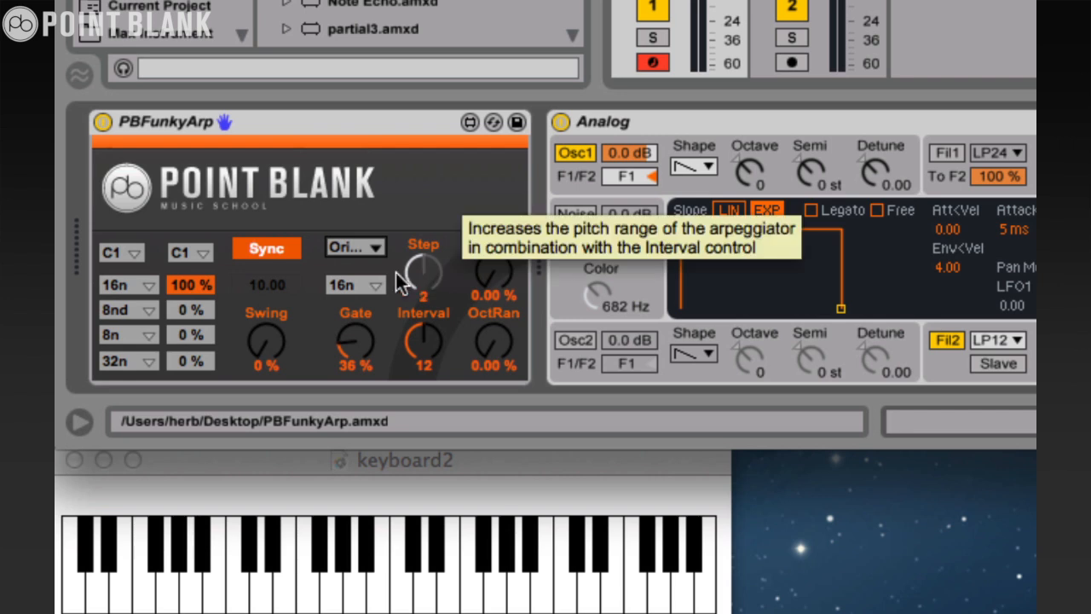
pyautogui.click(350, 248)
pyautogui.click(367, 345)
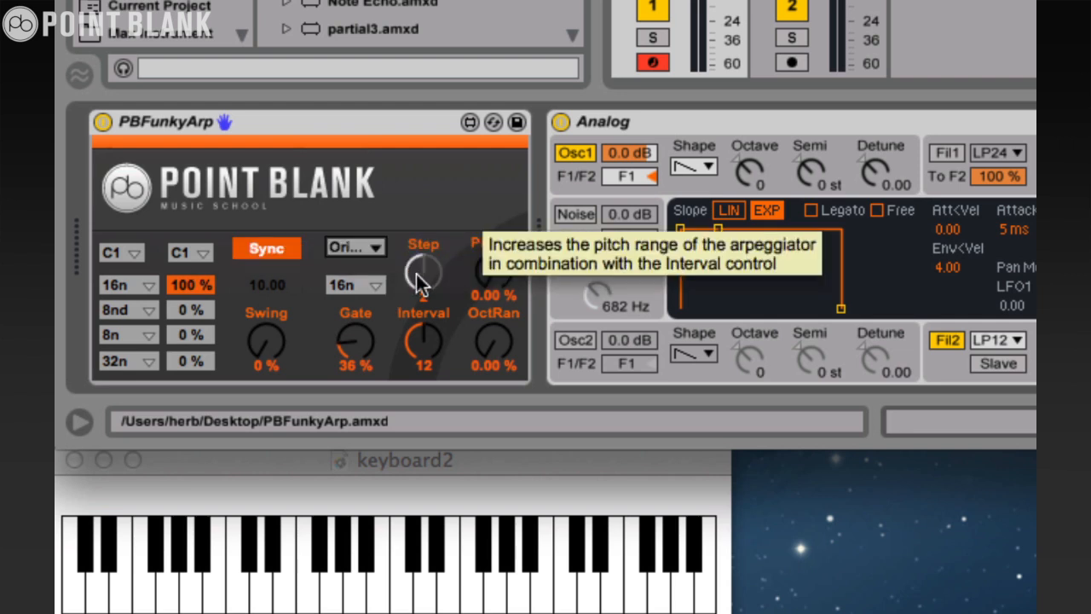
# Step: Try E1 and C1 as the second note of the ignored range, and set it to C#1
pyautogui.click(177, 252)
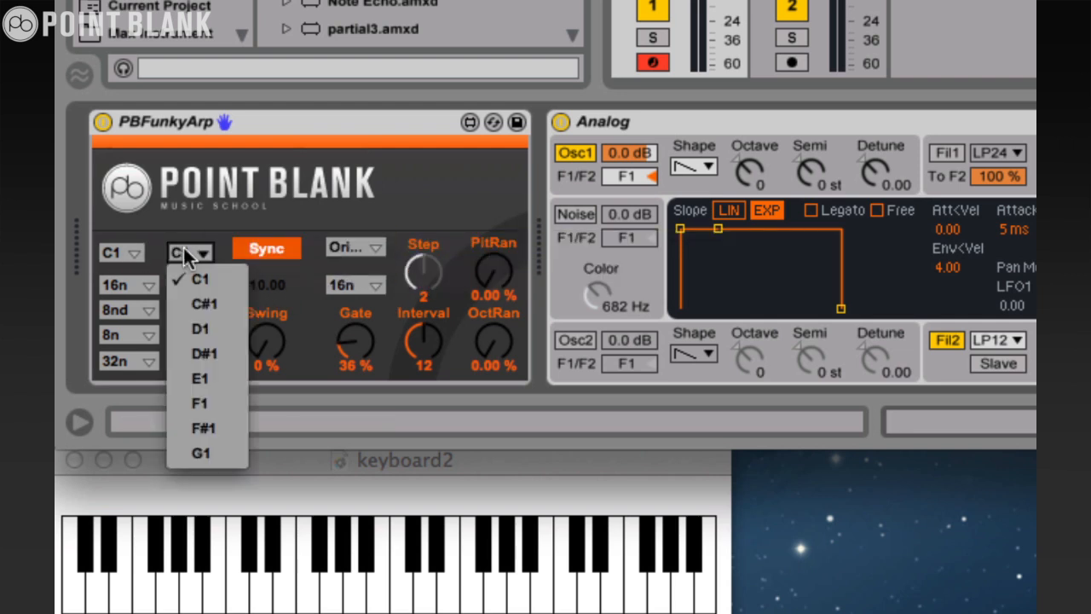
pyautogui.click(195, 375)
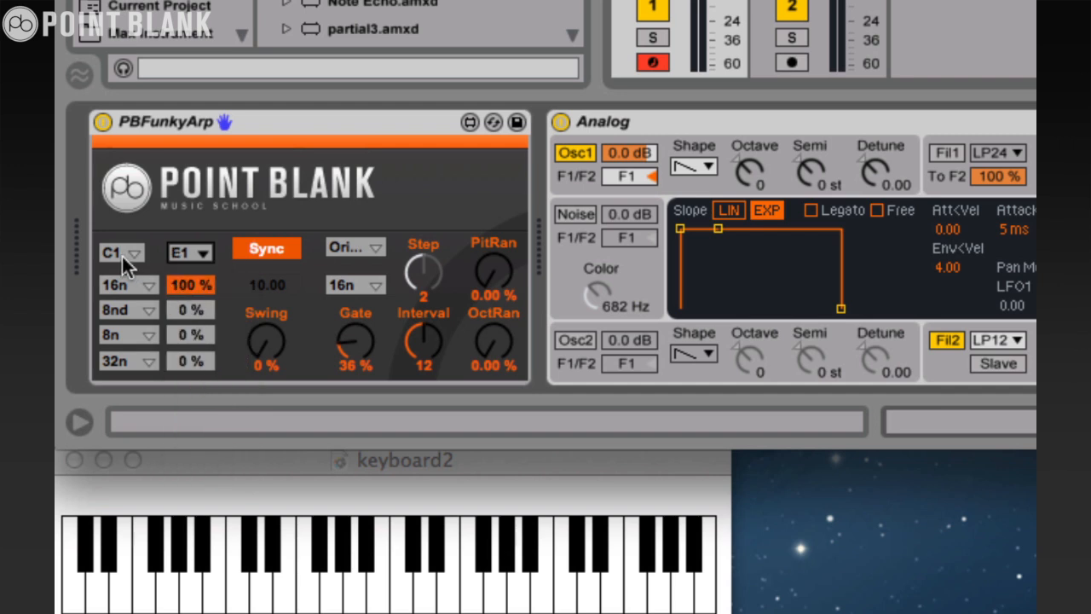
pyautogui.click(193, 252)
pyautogui.click(197, 275)
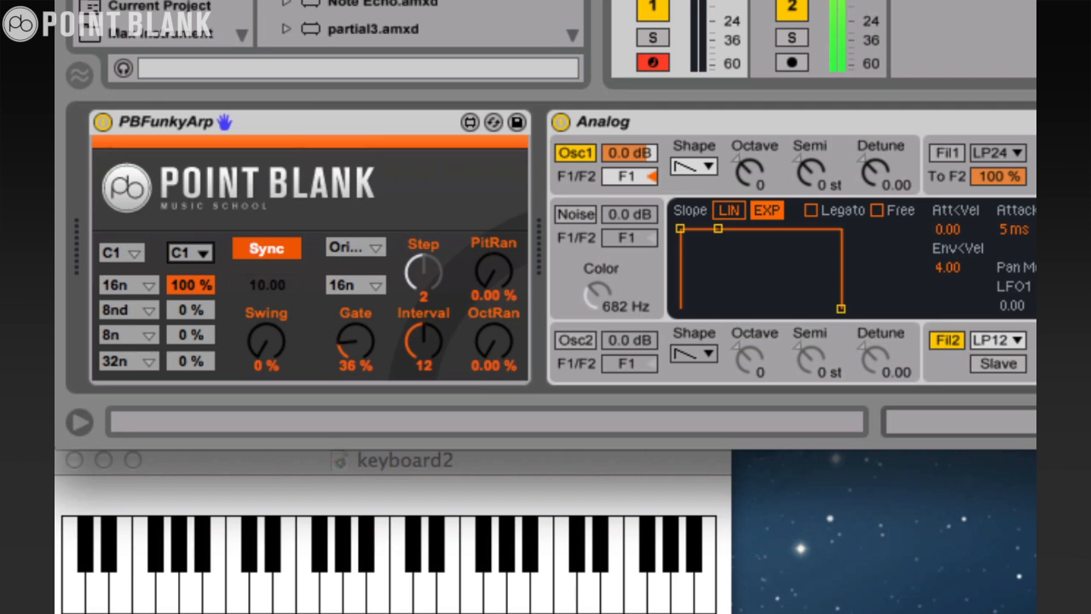
pyautogui.click(73, 596)
pyautogui.click(195, 252)
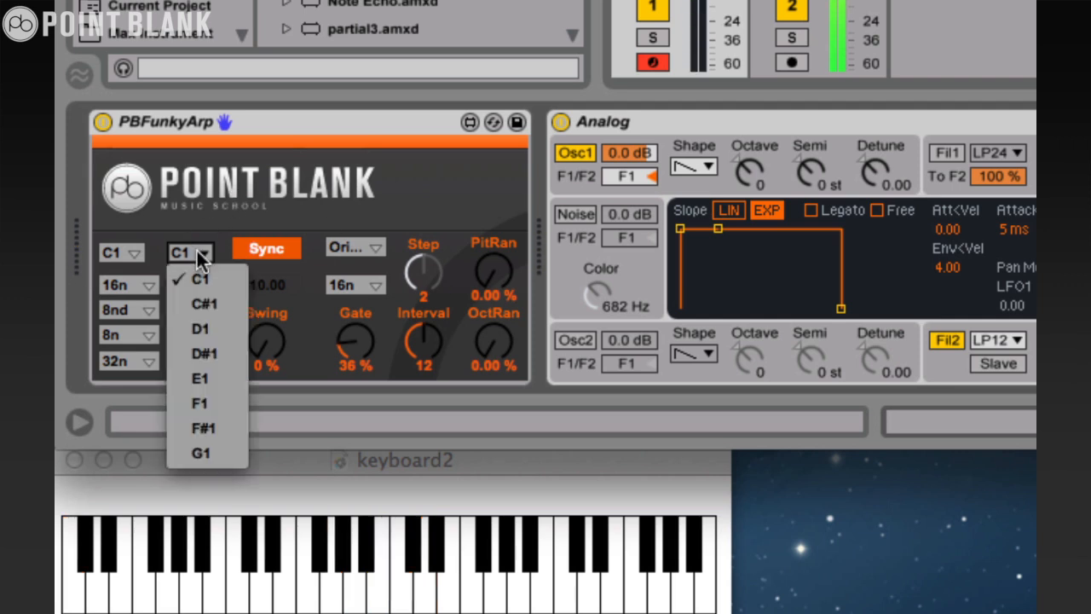
pyautogui.click(198, 304)
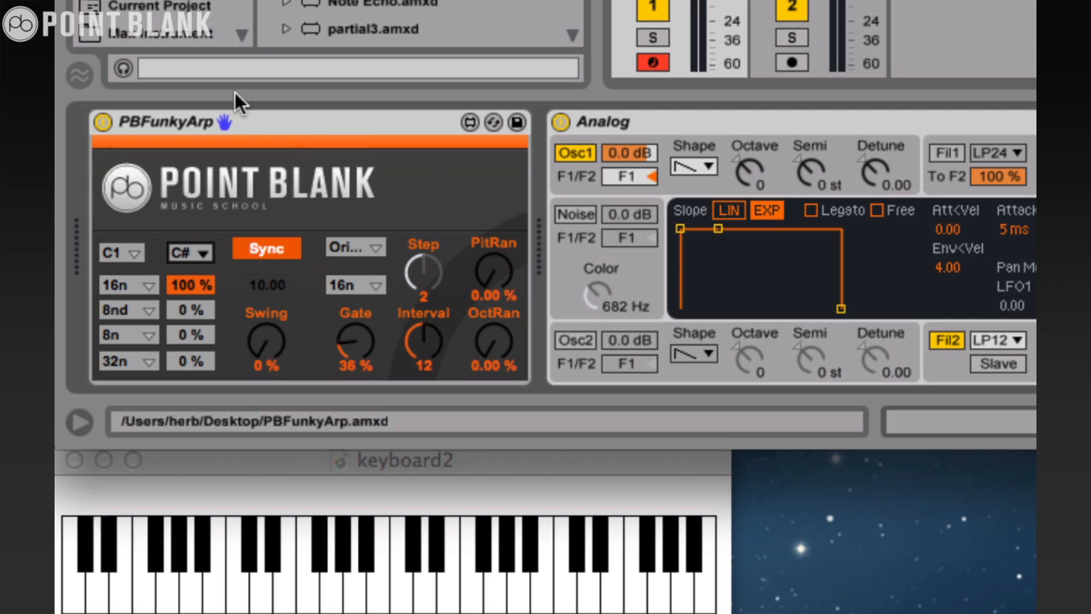
# Step: Return the note order to Original and run the arpeggiator in Free mode at a tempo of 120
pyautogui.click(354, 247)
pyautogui.click(352, 268)
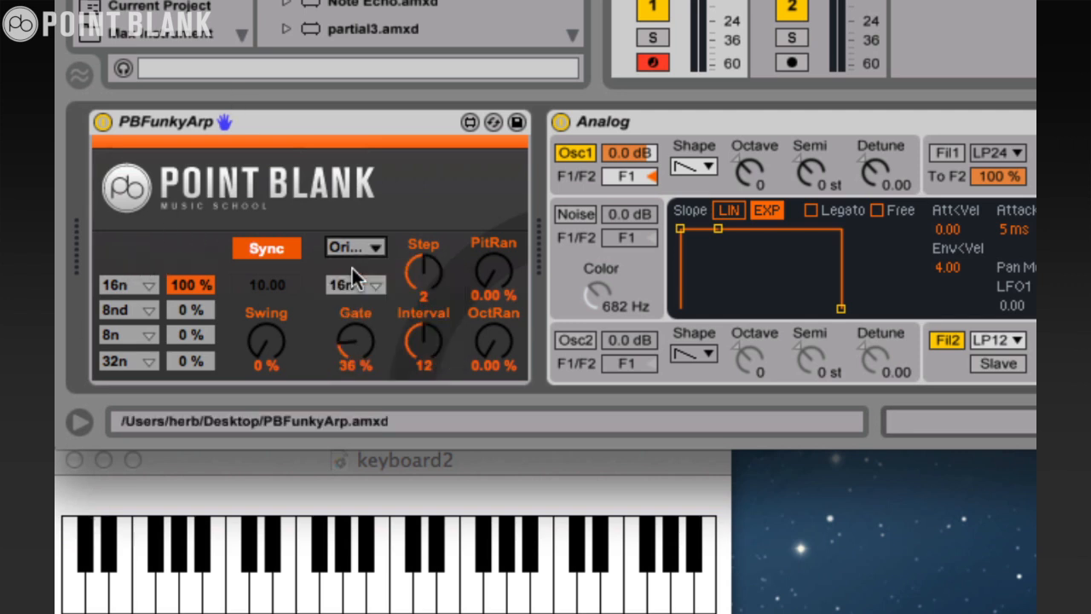
pyautogui.click(256, 248)
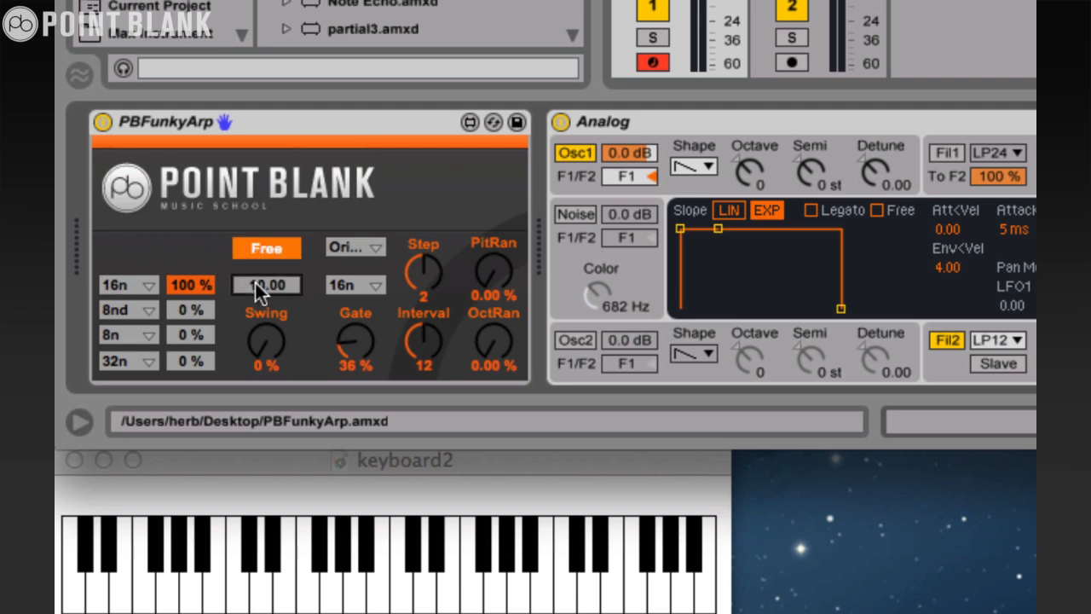
pyautogui.write('120')
pyautogui.press('Return')
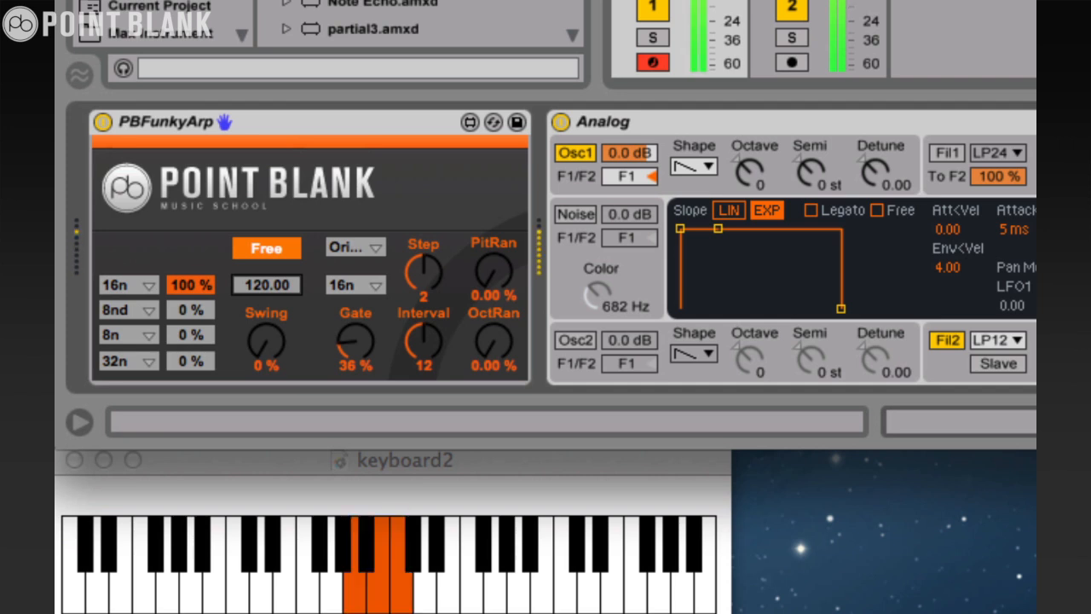
# Step: Lower Step to 0, try a faster free tempo and return it to 120
pyautogui.moveTo(427, 267); pyautogui.dragTo(426, 282)
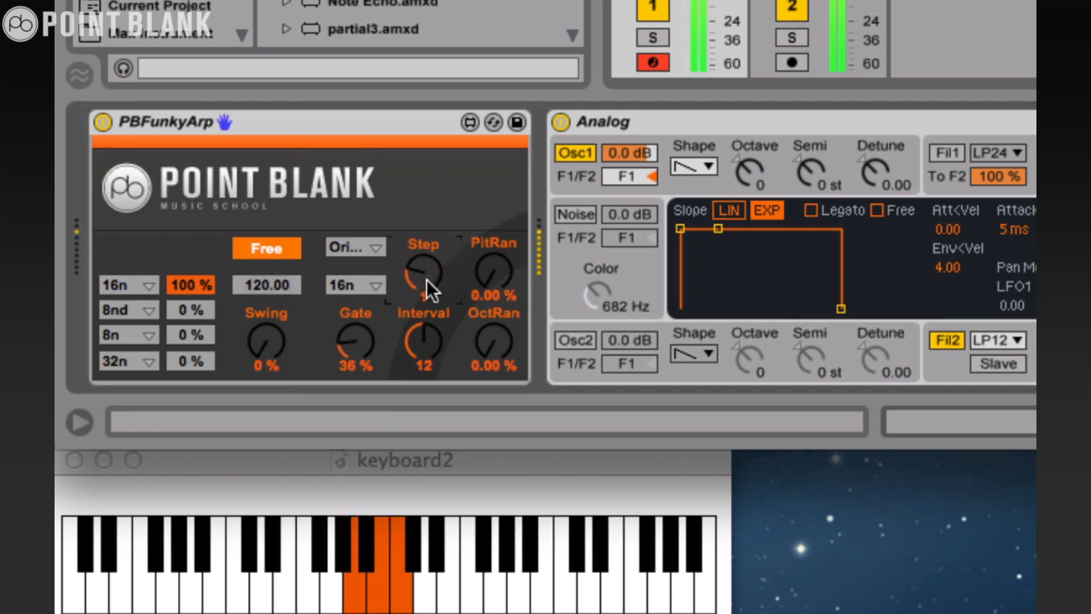
pyautogui.click(261, 285)
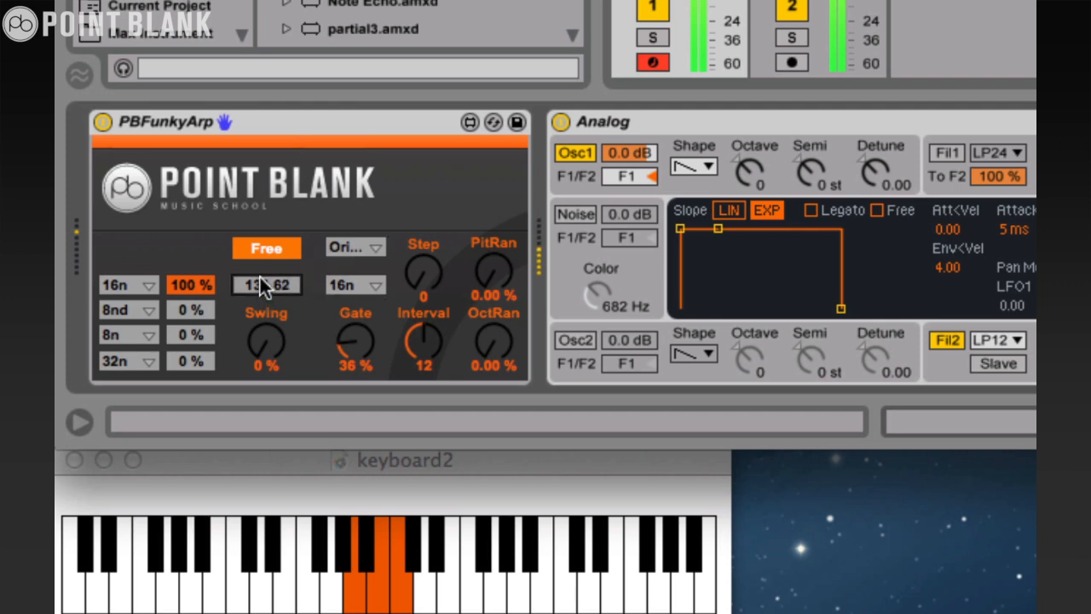
pyautogui.moveTo(261, 265); pyautogui.dragTo(279, 282)
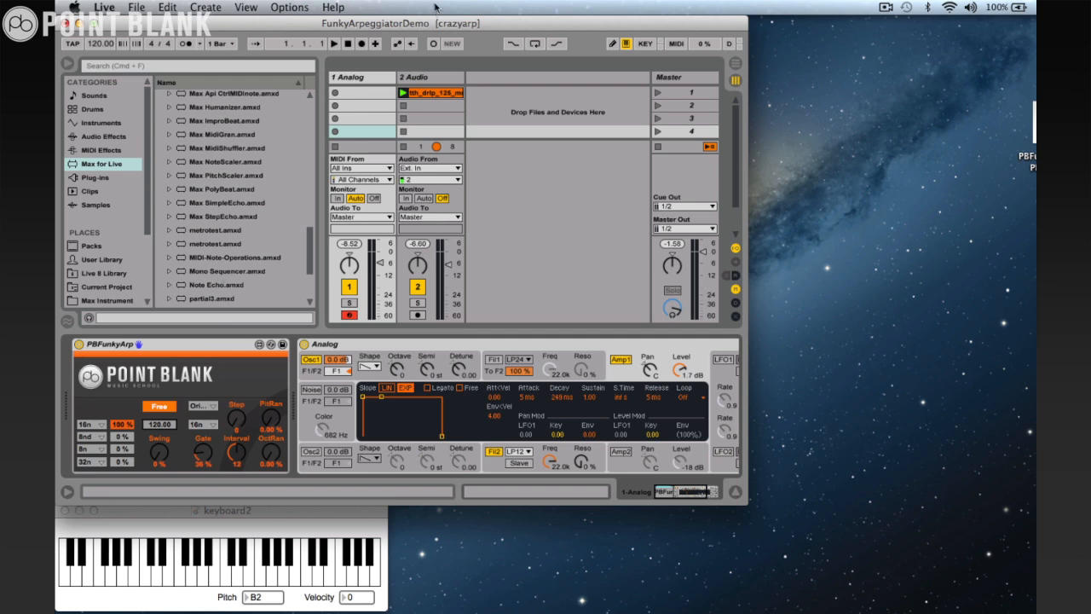
# Step: Record a held chord into the first clip slot of the Analog track, stop playback and open the clip
pyautogui.click(335, 94)
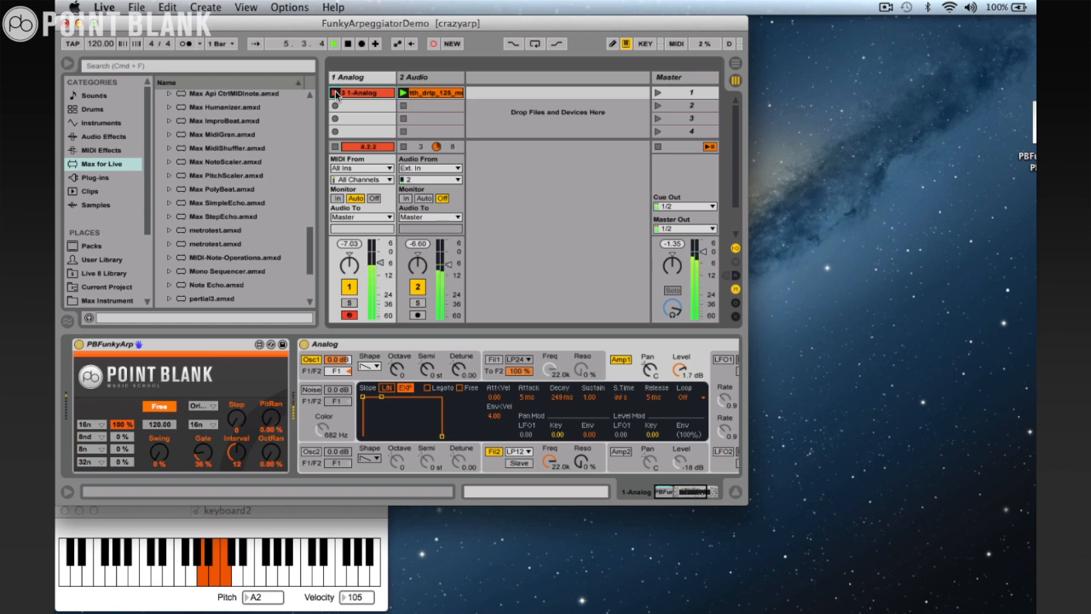
pyautogui.press('space')
pyautogui.doubleClick(350, 94)
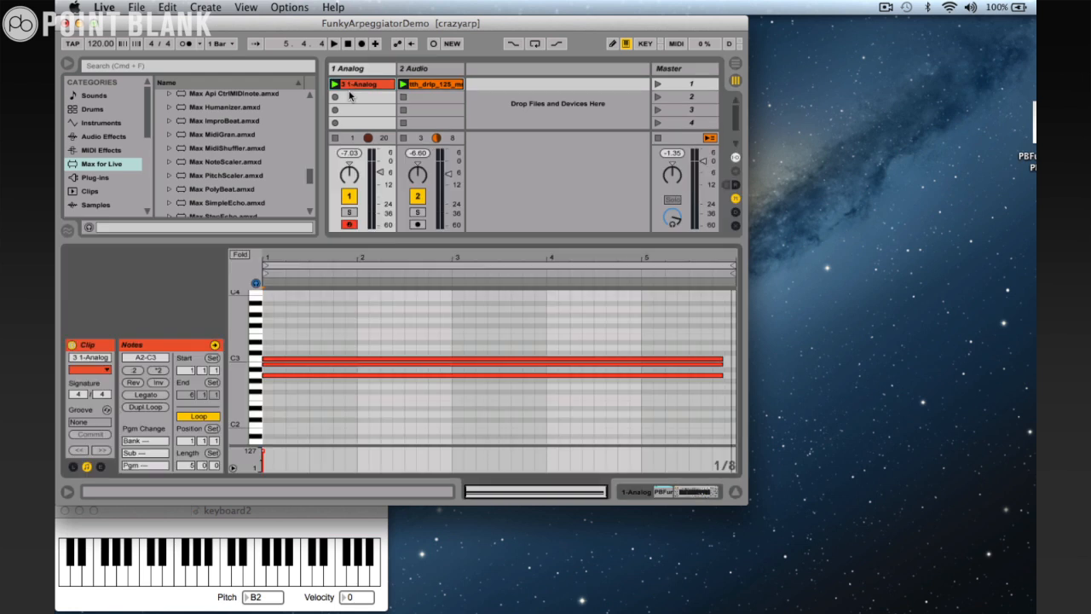
# Step: Draw the clip's bpm envelope rising to about 134.5 at bar 4 and falling to the starting tempo near the end, and play it
pyautogui.click(101, 467)
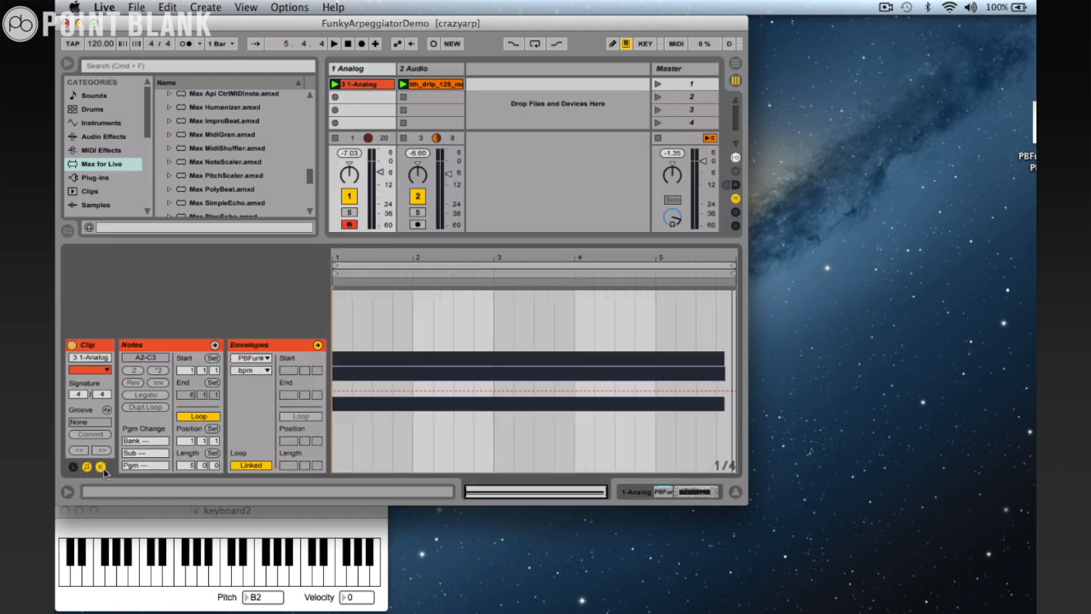
pyautogui.click(251, 373)
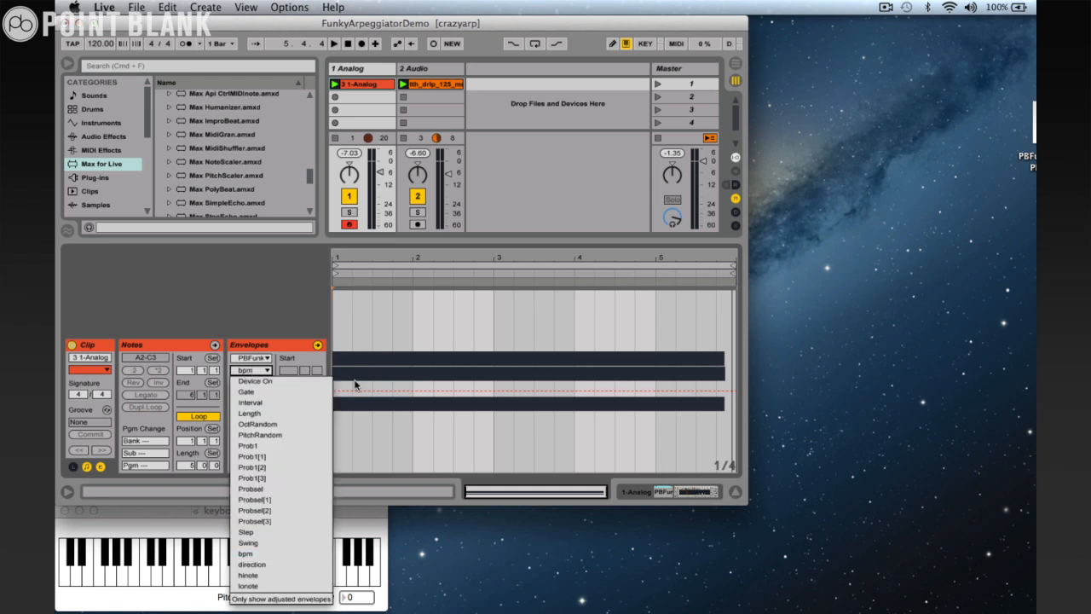
pyautogui.click(355, 385)
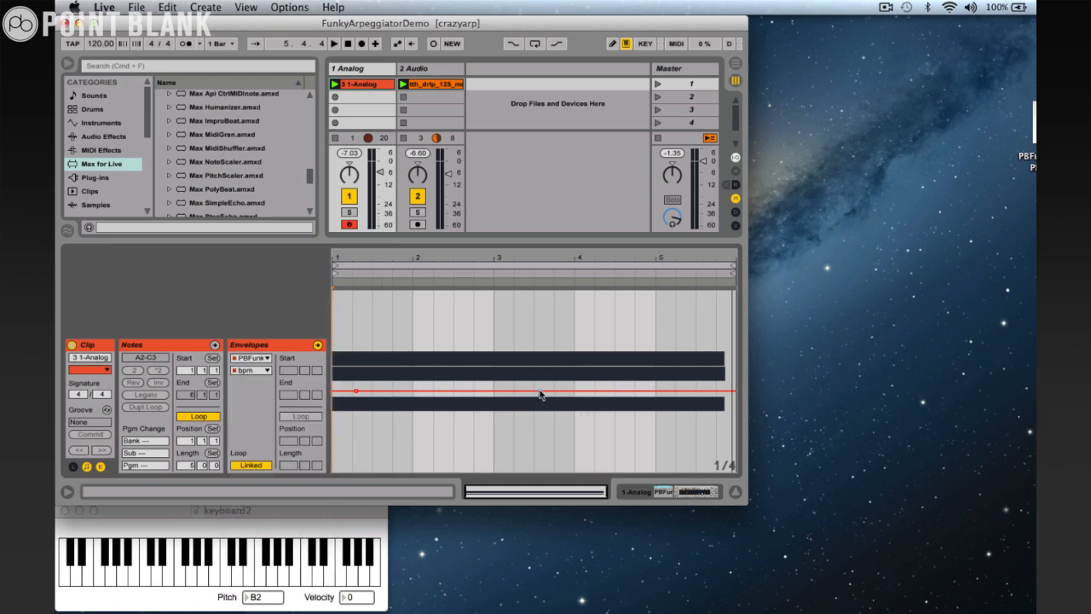
pyautogui.moveTo(583, 391); pyautogui.dragTo(580, 379)
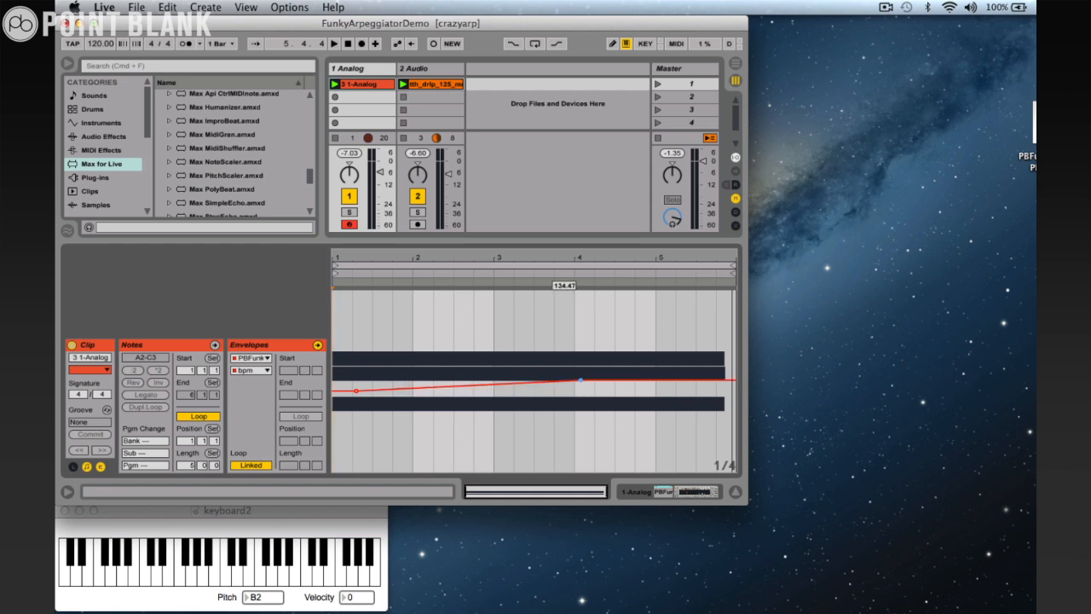
pyautogui.click(438, 263)
pyautogui.click(715, 380)
pyautogui.moveTo(716, 384); pyautogui.dragTo(714, 391)
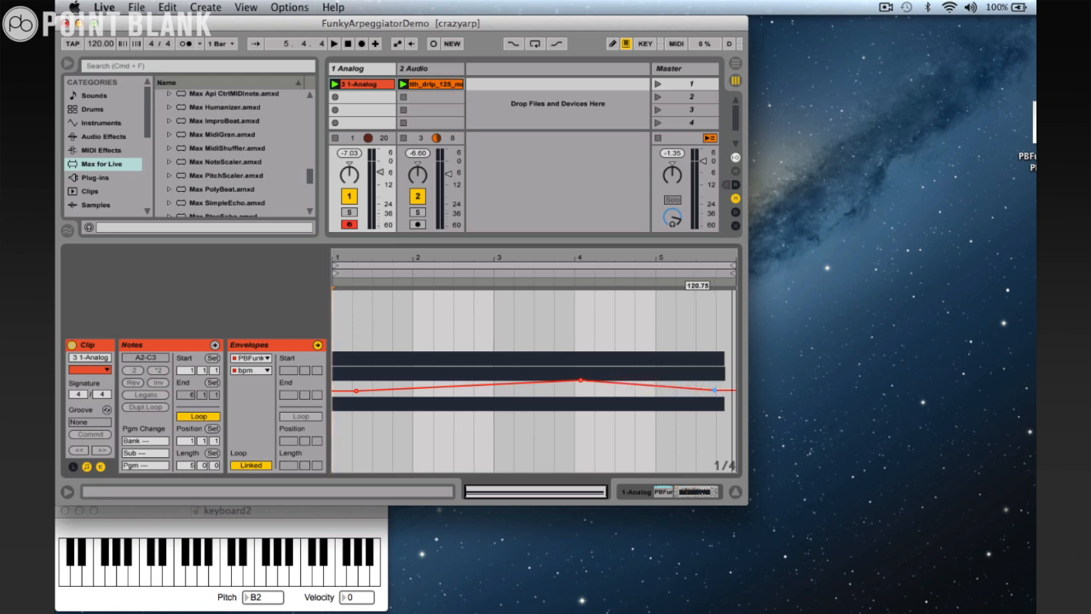
pyautogui.moveTo(714, 390); pyautogui.dragTo(714, 388)
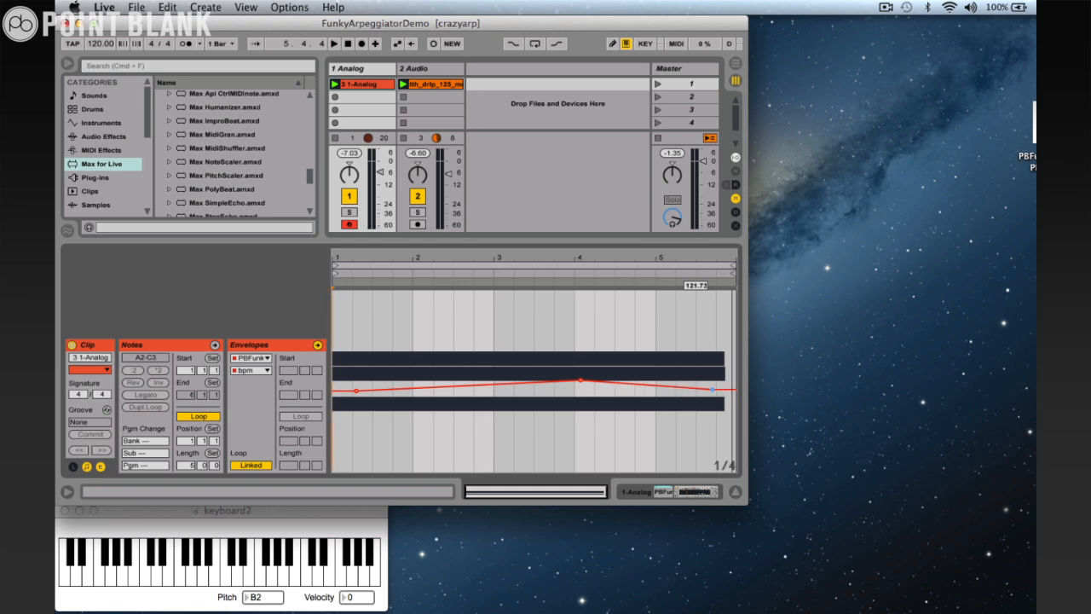
pyautogui.moveTo(714, 388); pyautogui.dragTo(713, 390)
pyautogui.press('space')
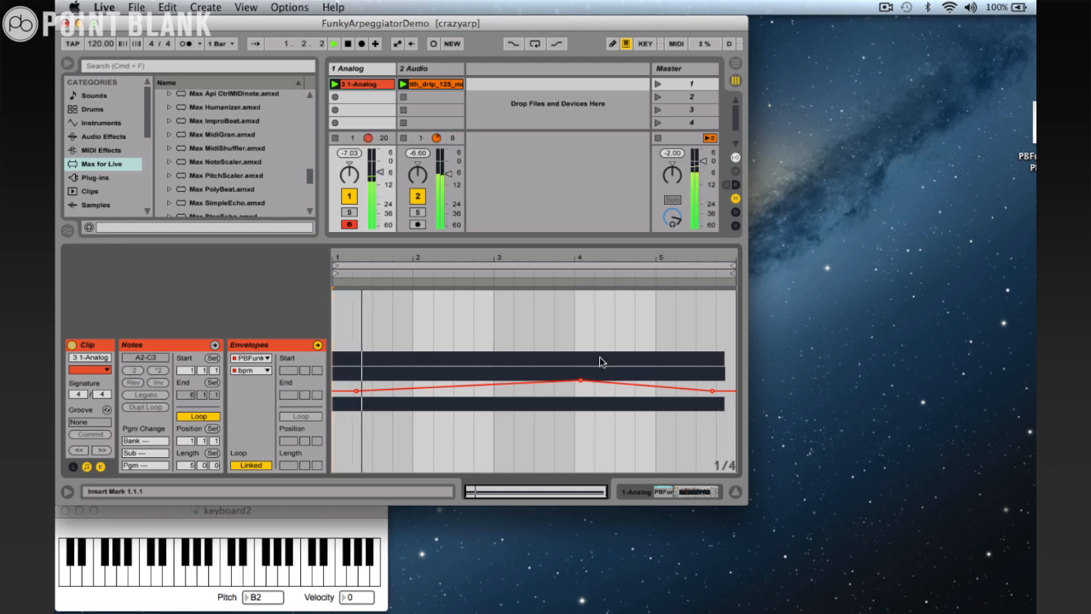
# Step: Show the Analog track's devices and enlarge the window so more clip slots fit
pyautogui.click(679, 489)
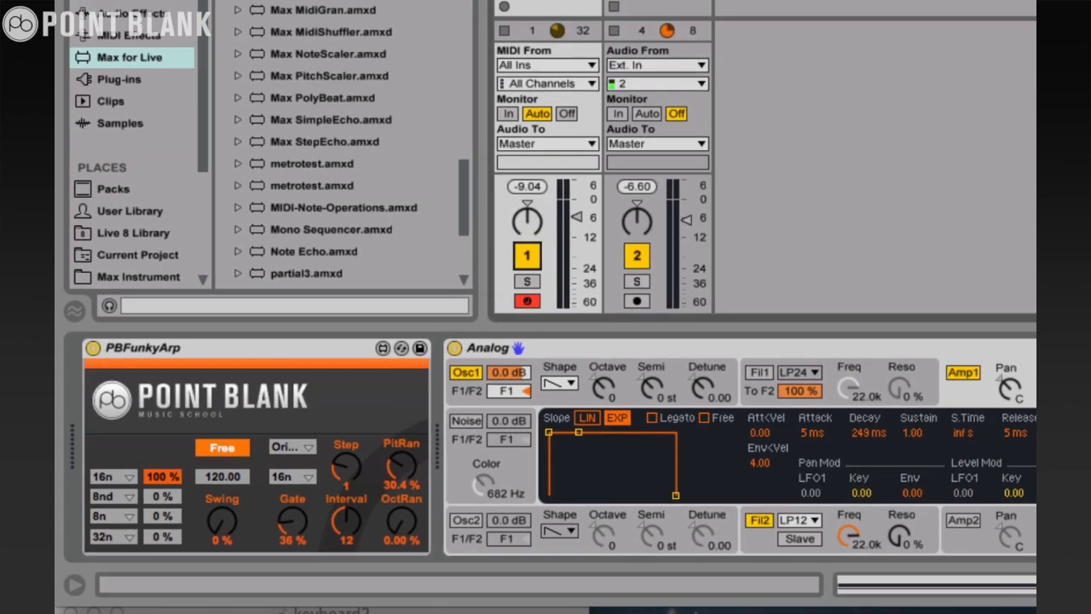
pyautogui.moveTo(821, 507); pyautogui.dragTo(825, 612)
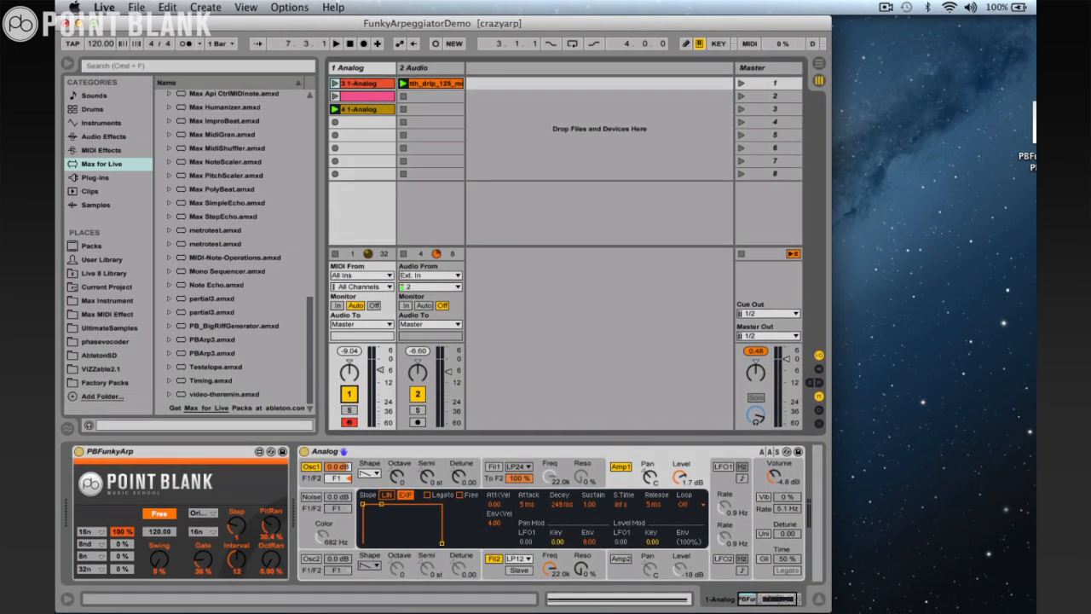
# Step: Insert a new MIDI track directly after the Analog track
pyautogui.click(369, 72)
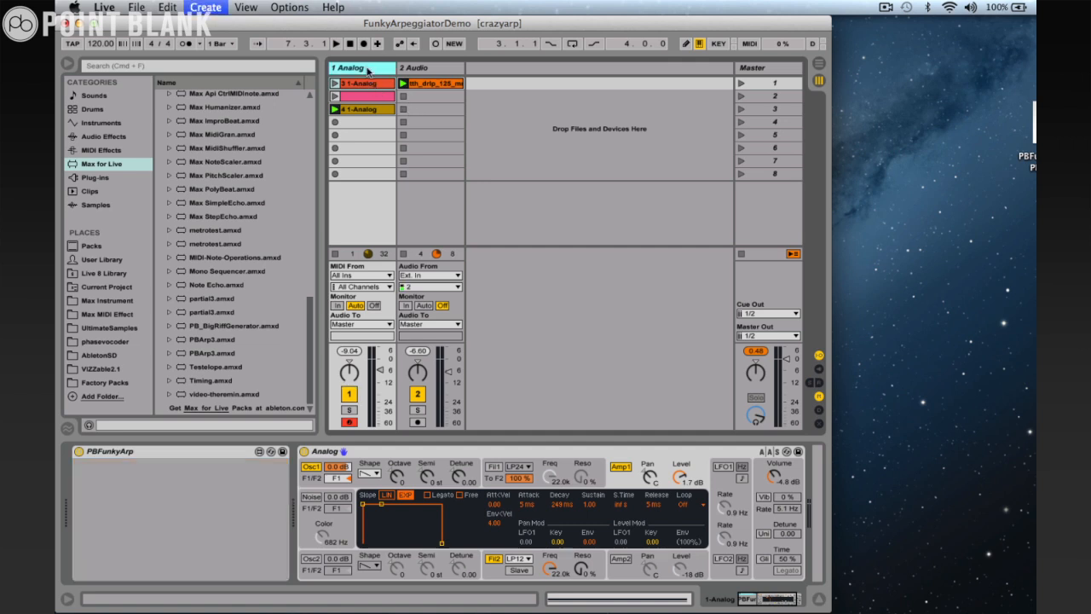
pyautogui.press('super+shift+t')
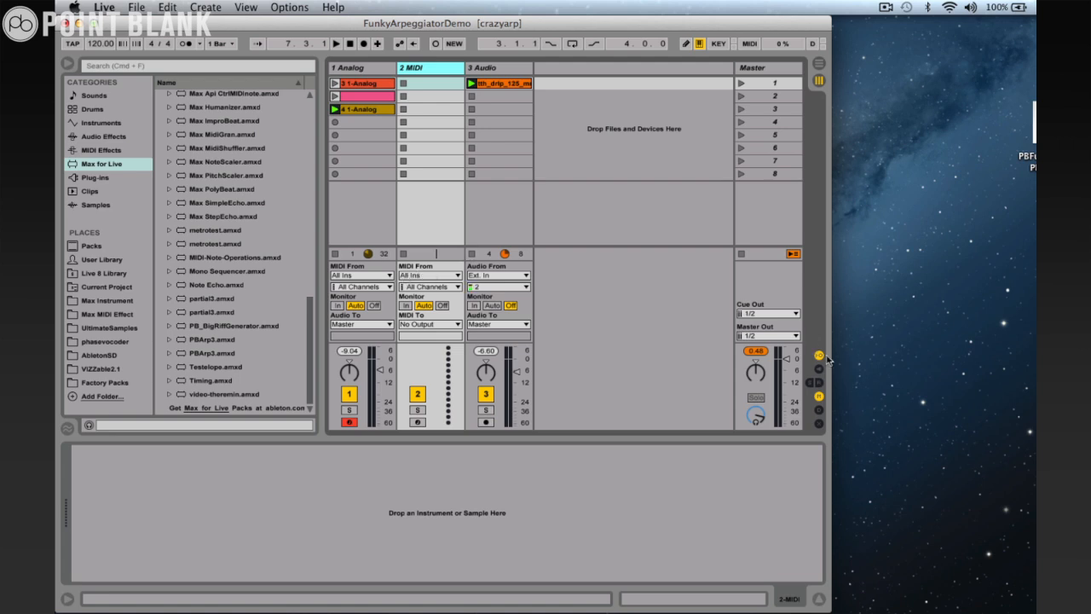
# Step: Set the second MIDI track's input to 1-Analog and arm it for recording together with the Analog track
pyautogui.click(417, 275)
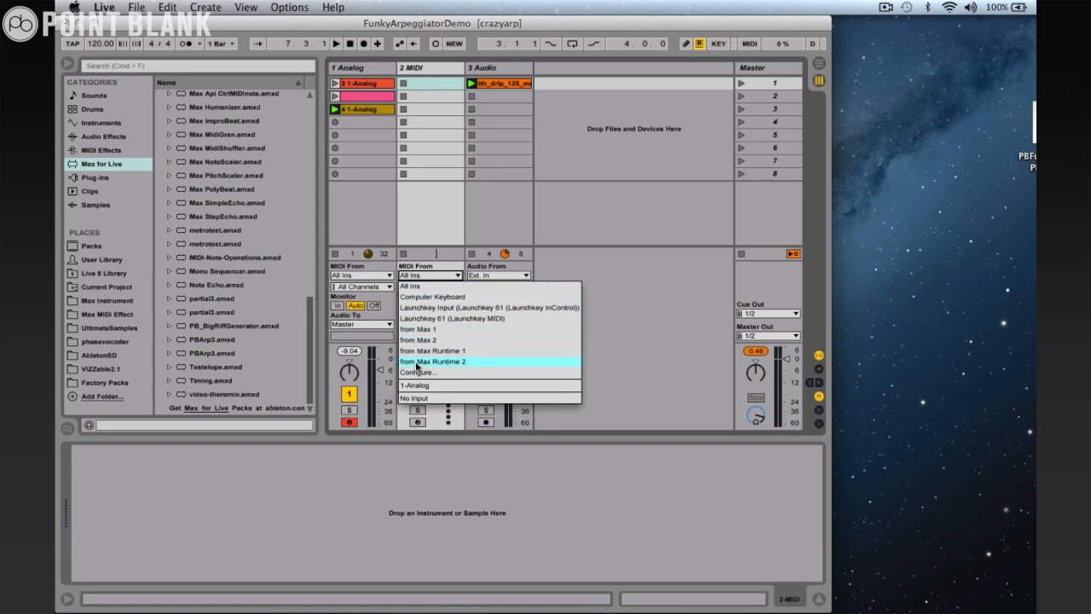
pyautogui.click(414, 385)
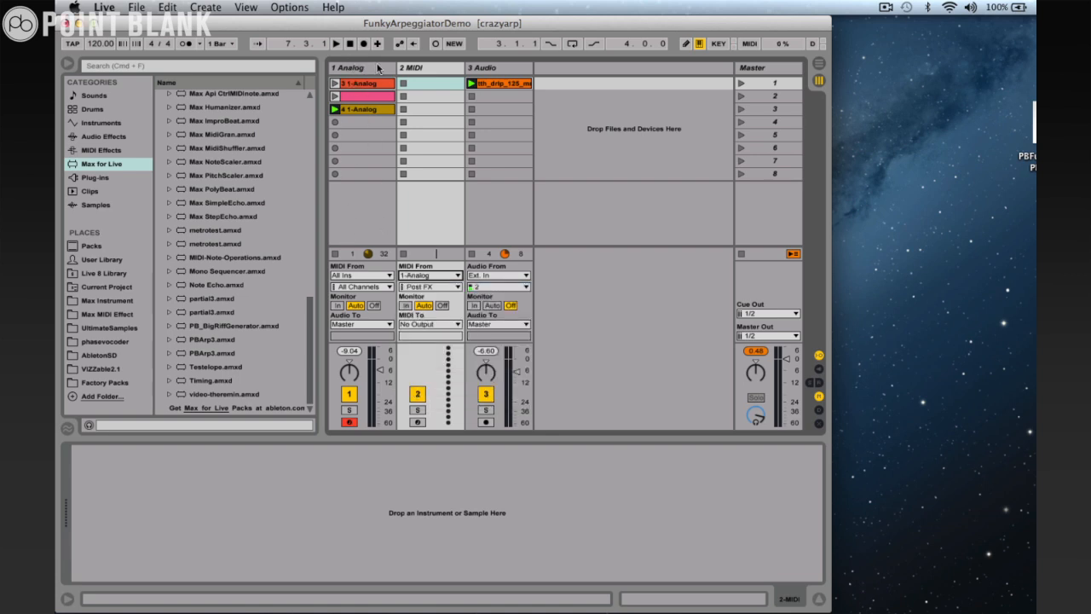
pyautogui.keyDown('super'); pyautogui.click(417, 423); pyautogui.keyUp('super')
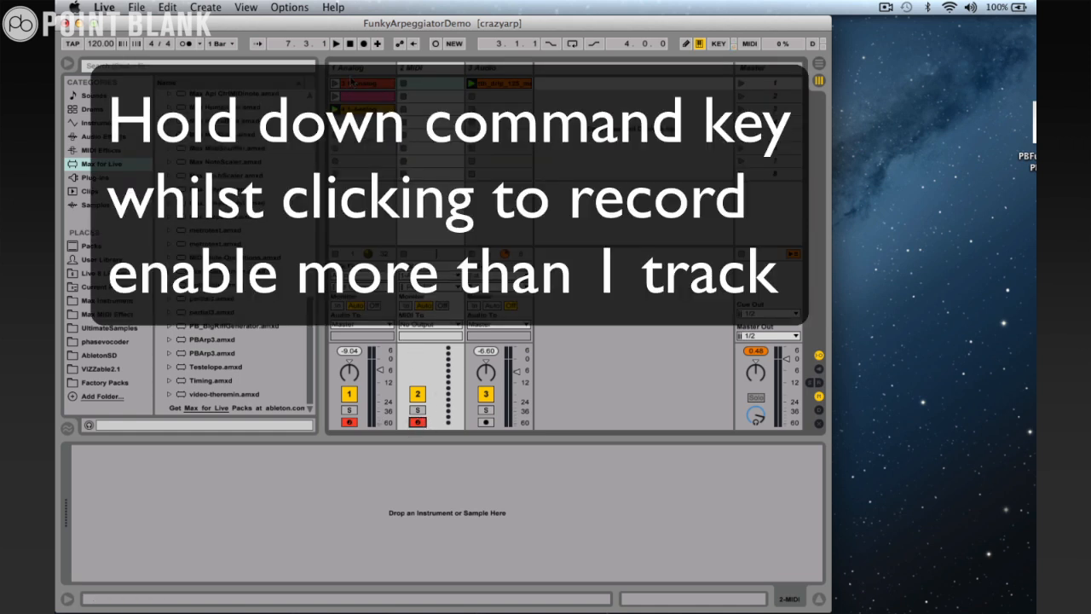
# Step: Switch PBFunkyArp on the Analog track from Free to Sync and lower its PitRan to 0.00 %
pyautogui.click(358, 74)
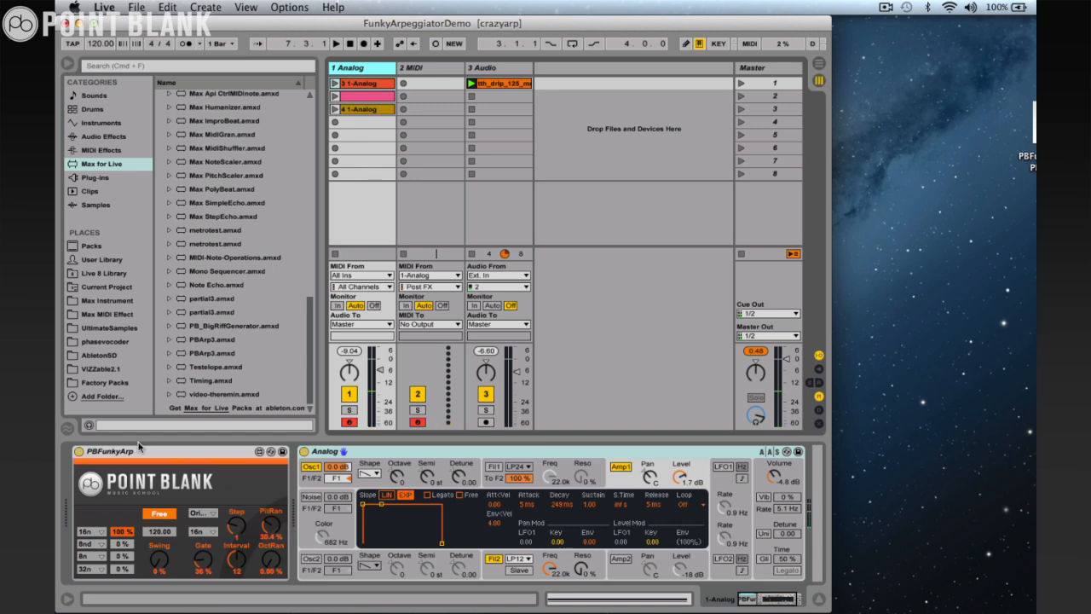
pyautogui.click(159, 513)
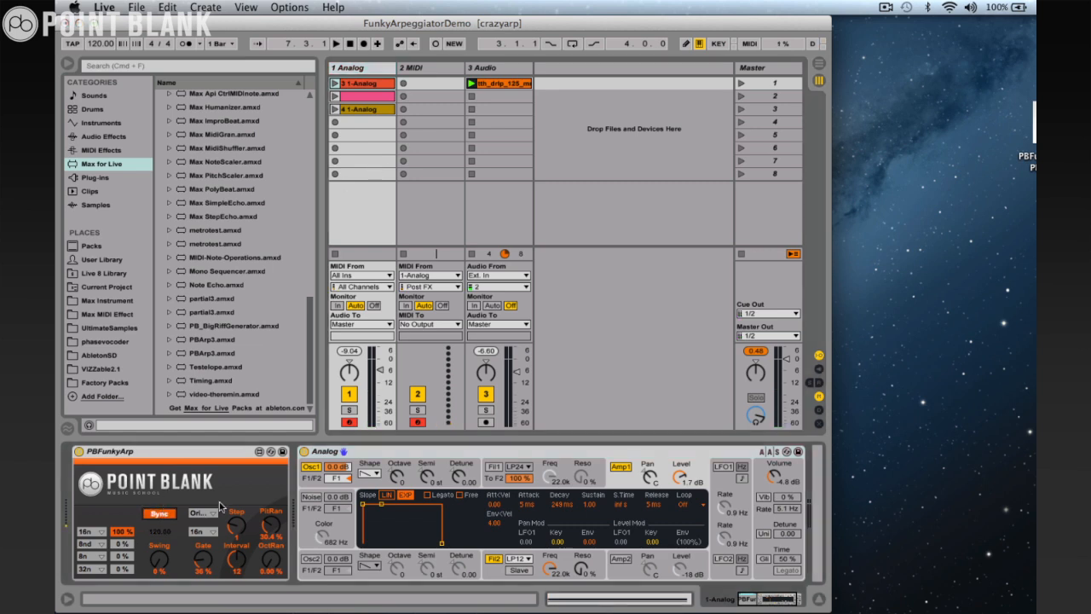
pyautogui.moveTo(272, 522); pyautogui.dragTo(272, 531)
# Step: Restart the transport and record the arpeggiator's output into the first clip slot of the second MIDI track
pyautogui.click(349, 44)
pyautogui.click(403, 83)
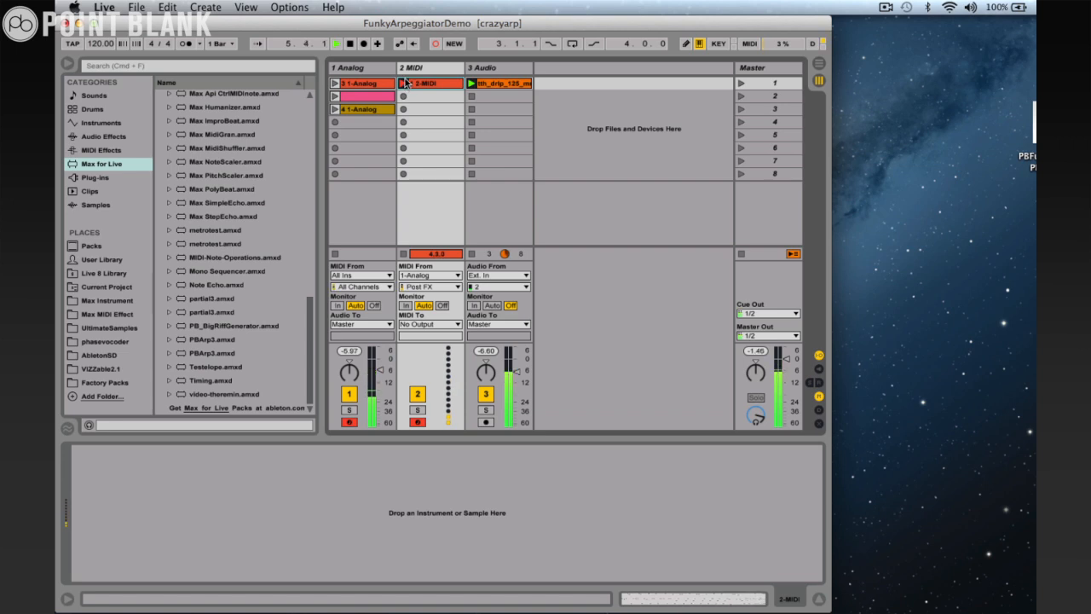
pyautogui.click(407, 83)
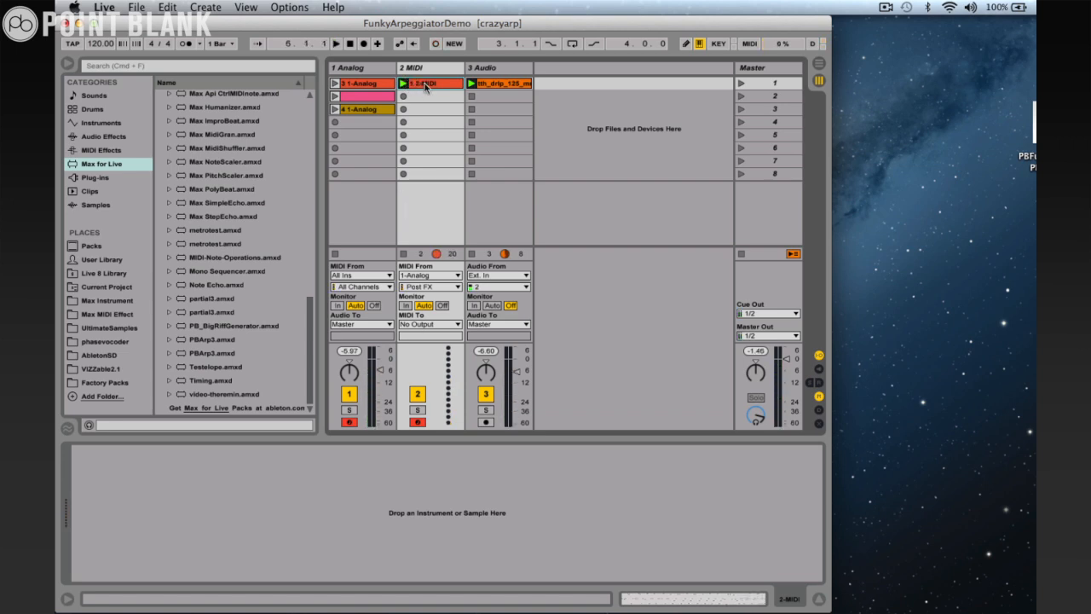
# Step: Open the recorded clip, enlarge the note editor and zoom in to examine the arpeggiated notes around bar 1
pyautogui.doubleClick(425, 85)
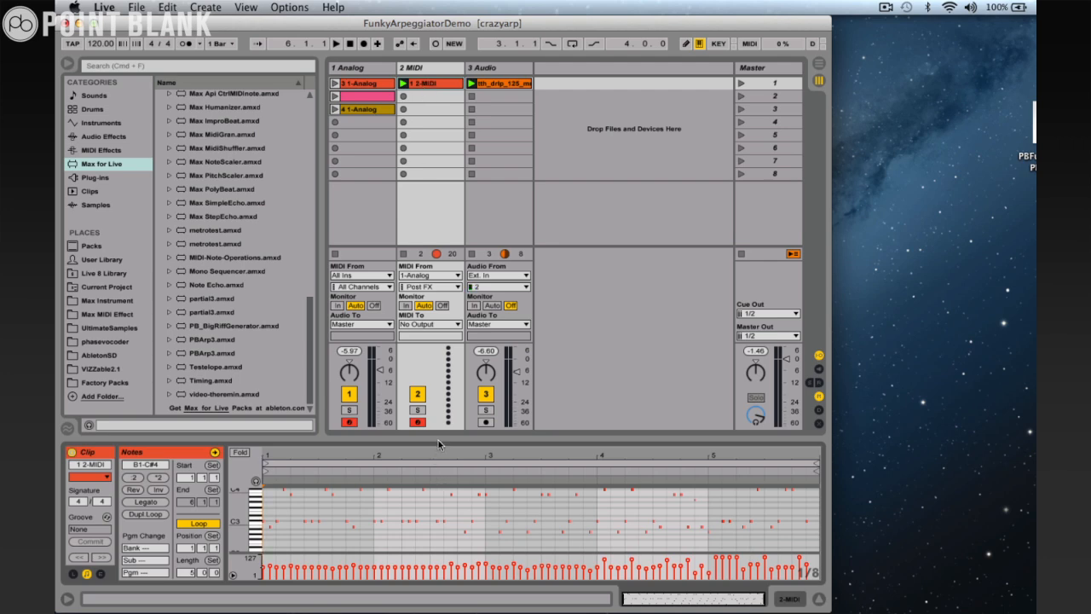
pyautogui.moveTo(438, 440); pyautogui.dragTo(438, 295)
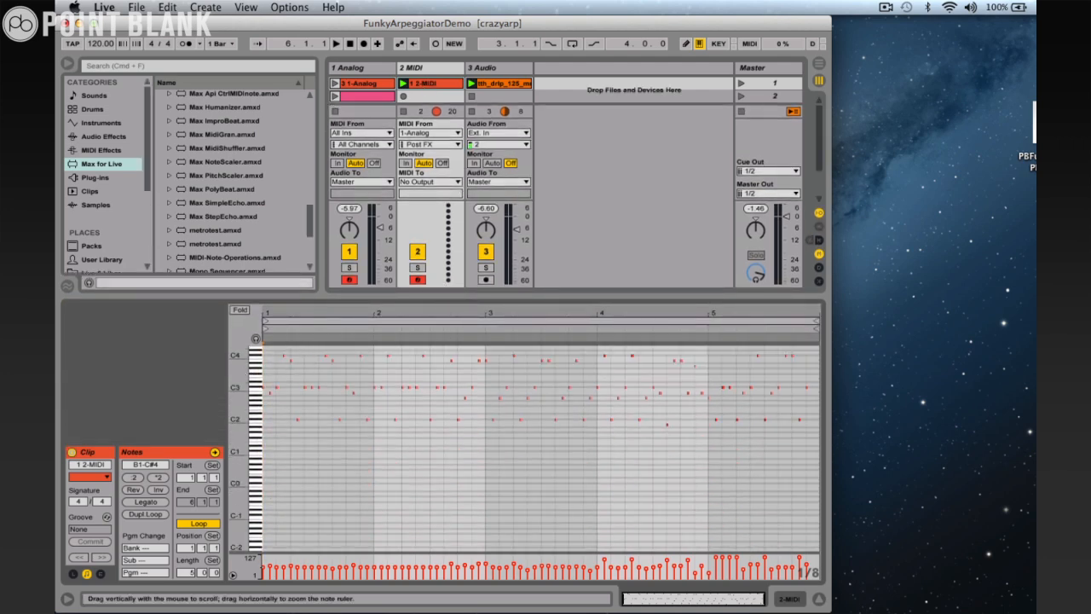
pyautogui.moveTo(239, 375); pyautogui.dragTo(279, 476)
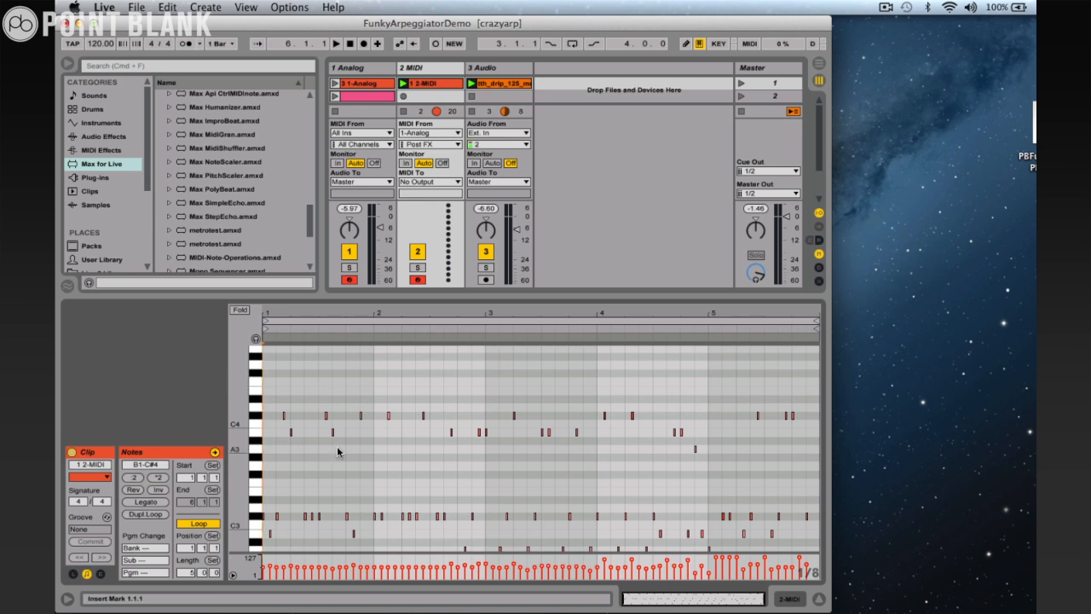
pyautogui.moveTo(314, 310); pyautogui.dragTo(315, 409)
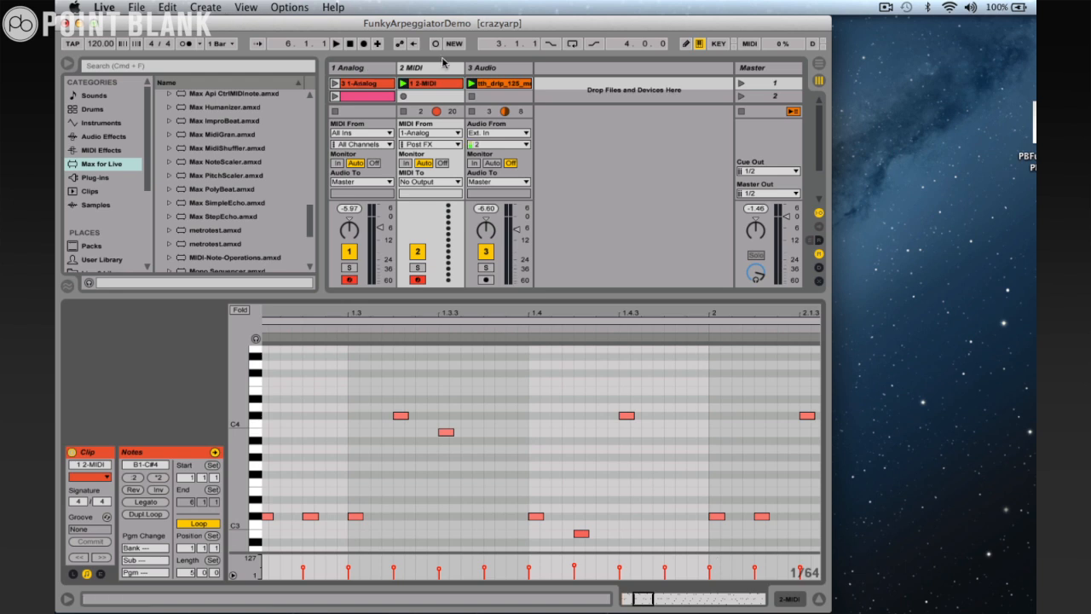
# Step: Copy the Analog instrument from the first track onto the second MIDI track
pyautogui.click(377, 69)
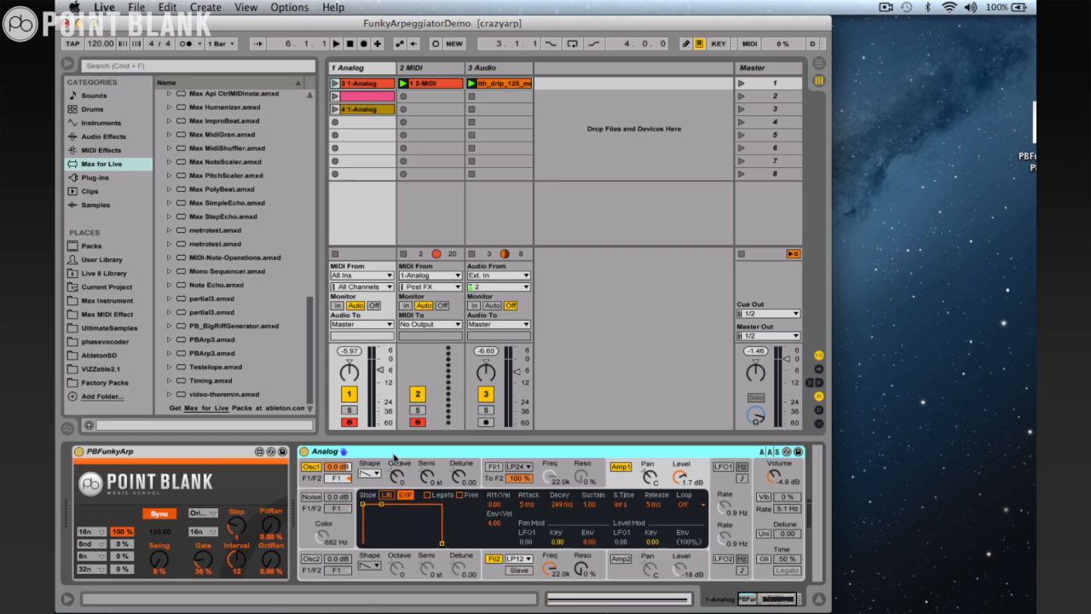
pyautogui.moveTo(441, 171); pyautogui.dragTo(440, 169)
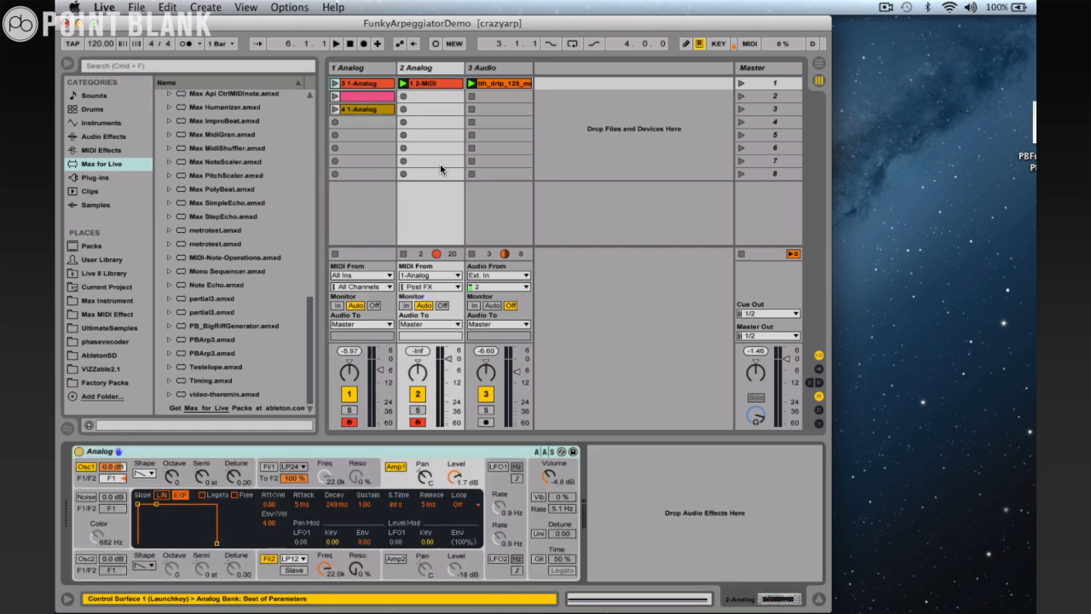
# Step: Mute the first Analog track, disarm the second track and play back its recorded clip
pyautogui.click(356, 400)
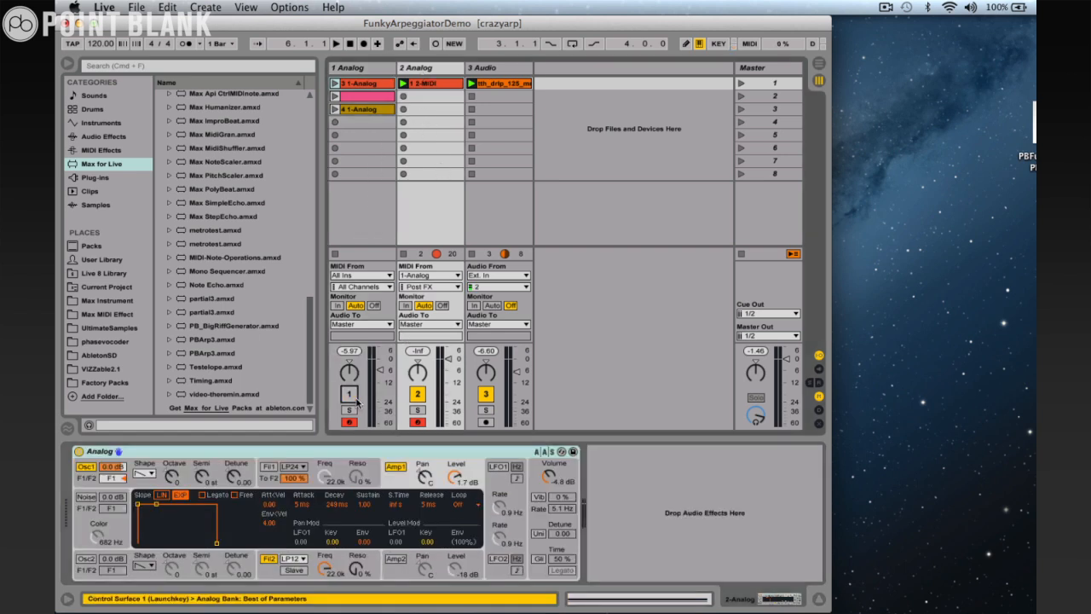
pyautogui.click(417, 422)
pyautogui.press('space')
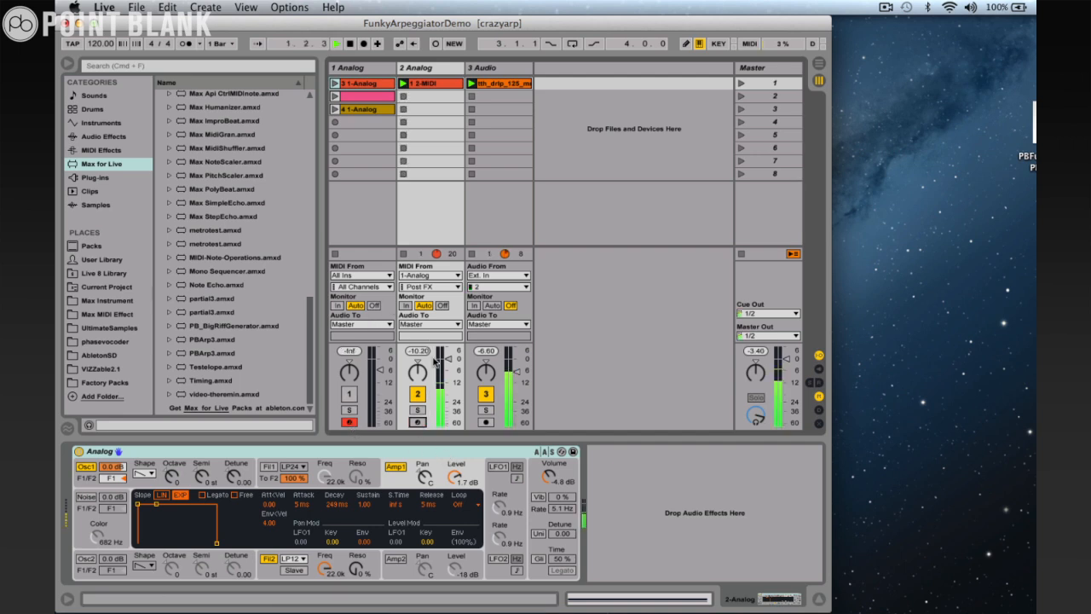
# Step: Open the second track's recorded clip during playback and turn on Follow so the note view tracks the playhead
pyautogui.doubleClick(433, 84)
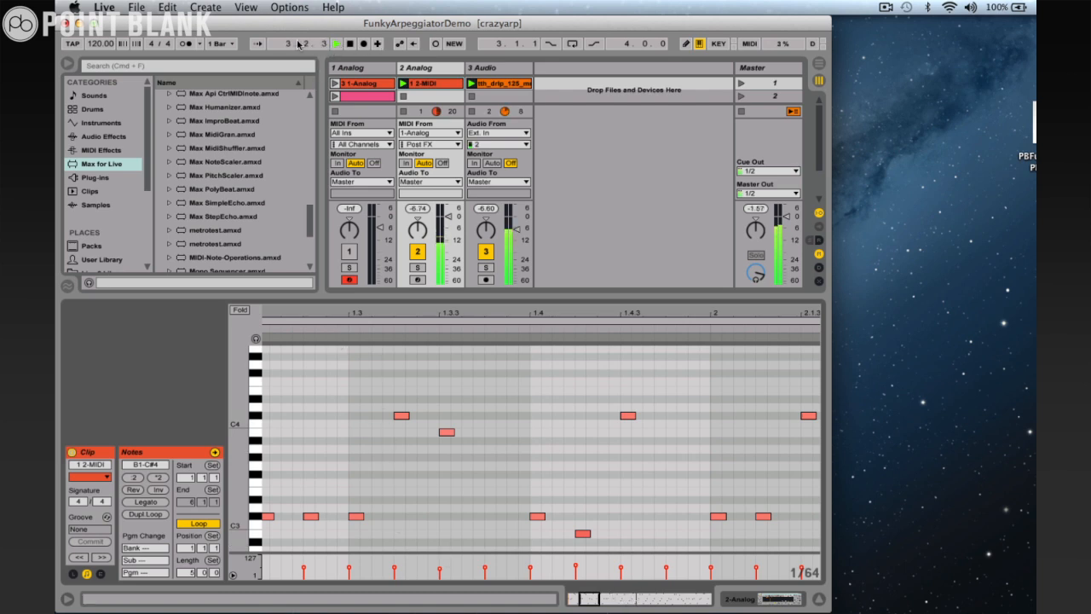
pyautogui.click(256, 44)
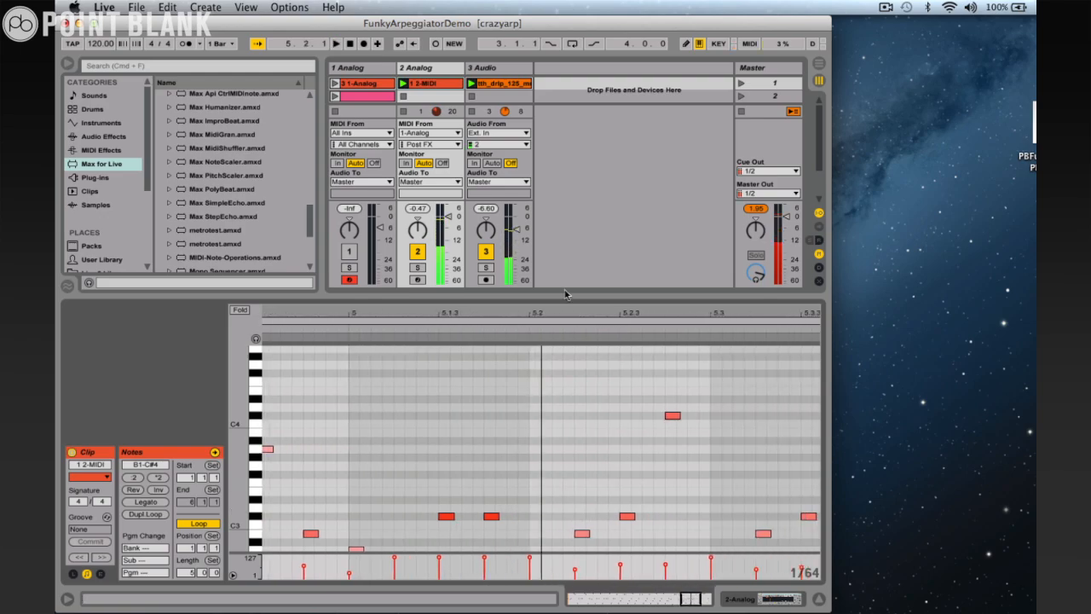
pyautogui.click(795, 601)
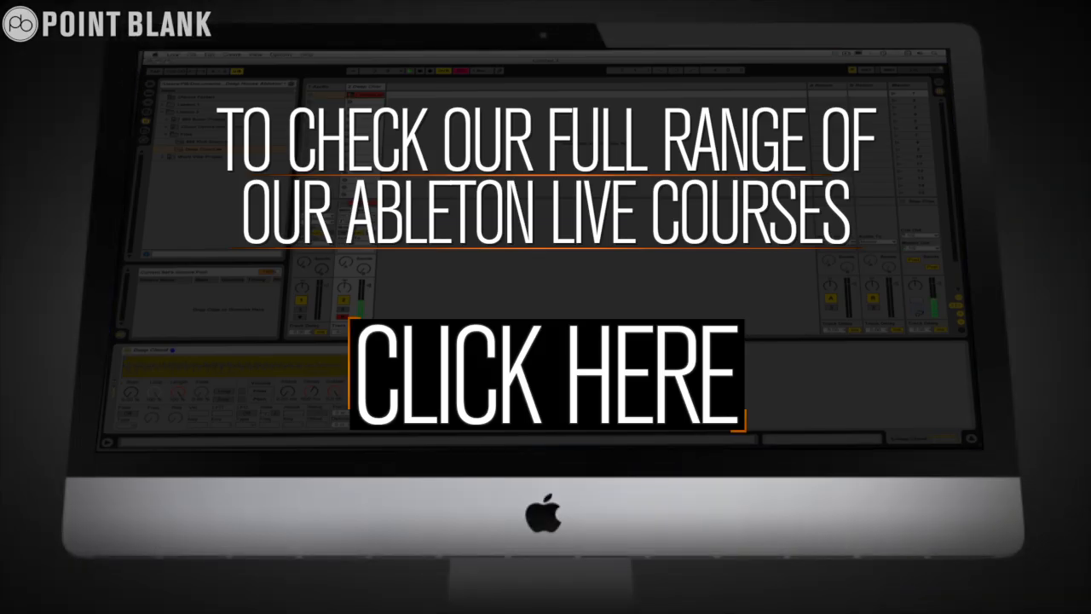